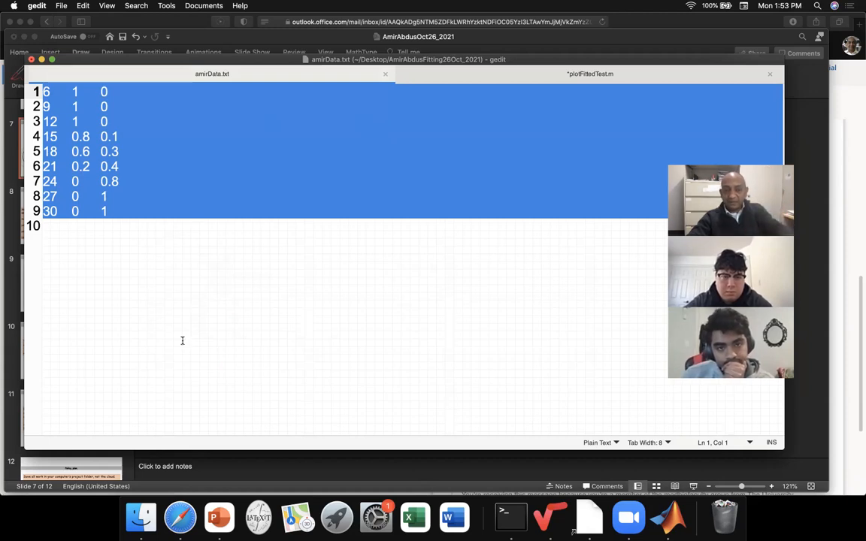
# Switch to the PowerPoint deck, show slide 8 on loading data, and copy the line apDataRaw = load('amirData.txt');
pyautogui.click(194, 462)
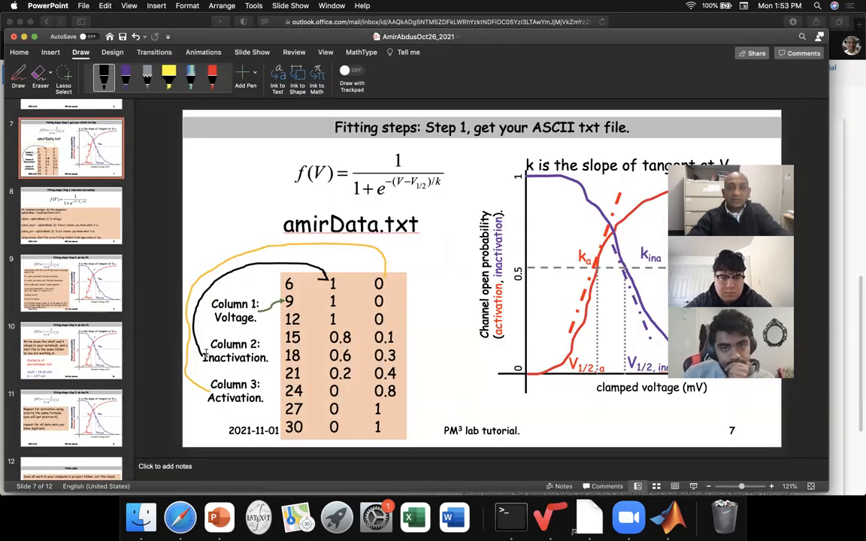
pyautogui.click(98, 217)
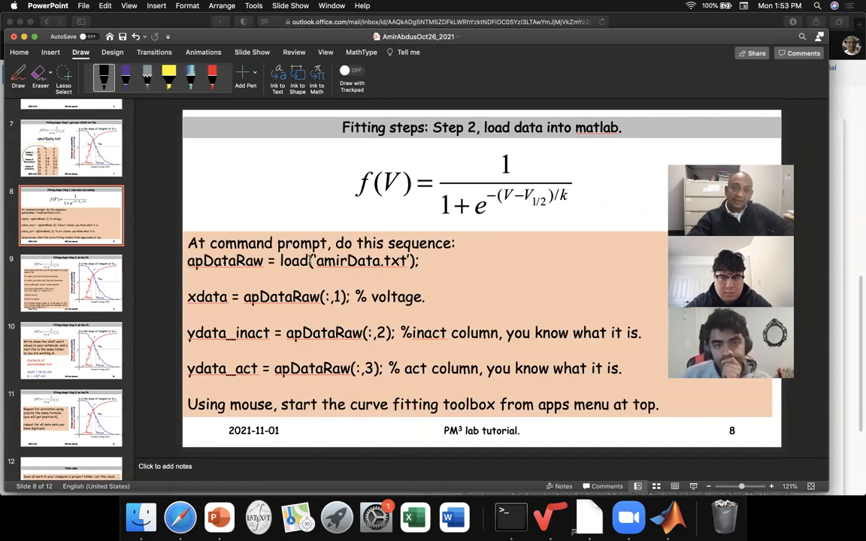
pyautogui.click(433, 264)
pyautogui.moveTo(433, 265); pyautogui.dragTo(166, 258)
pyautogui.press('super+c')
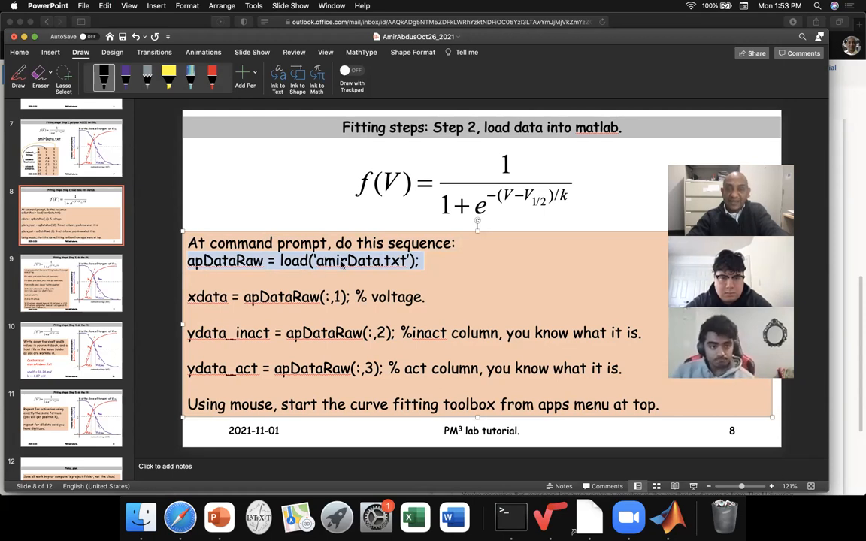
# Switch to MATLAB and try to run the copied apDataRaw load command by pasting it into the Command Window
pyautogui.press('super+Tab')
pyautogui.press('super+Tab')
pyautogui.press('super+Tab')
pyautogui.press('super+Tab')
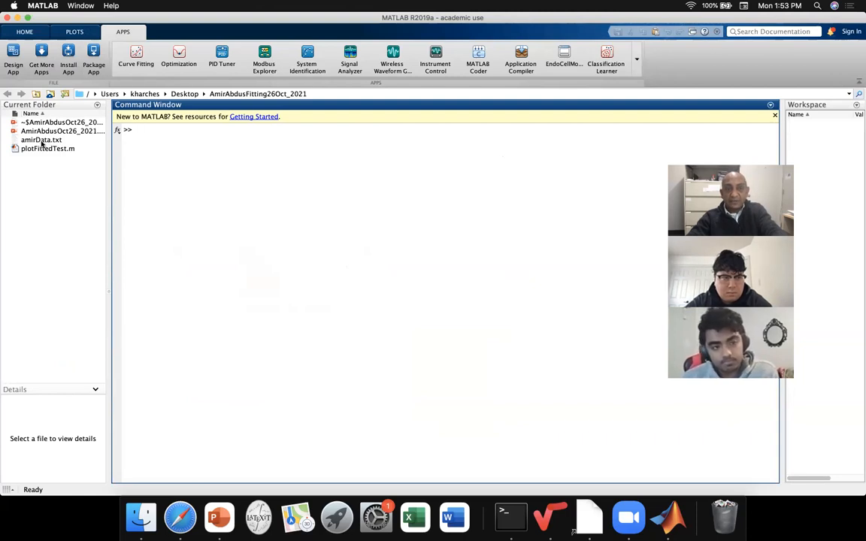
pyautogui.rightClick(198, 169)
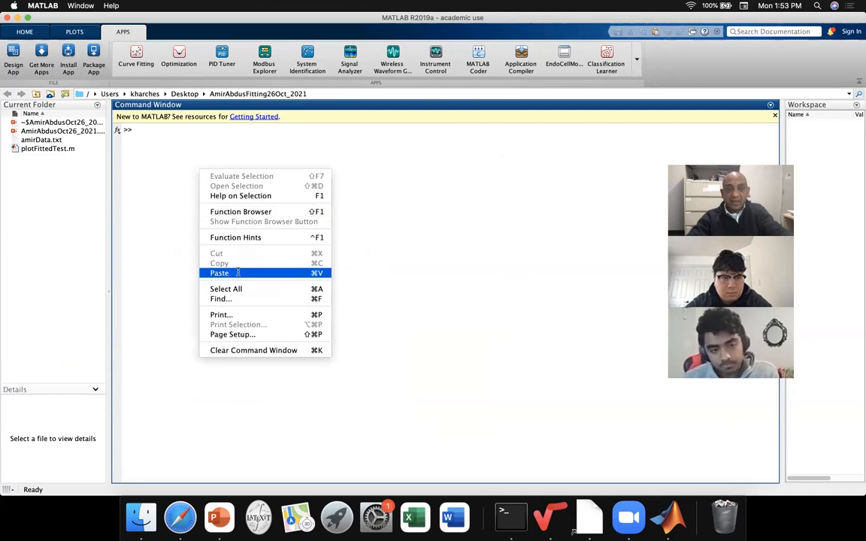
pyautogui.click(237, 272)
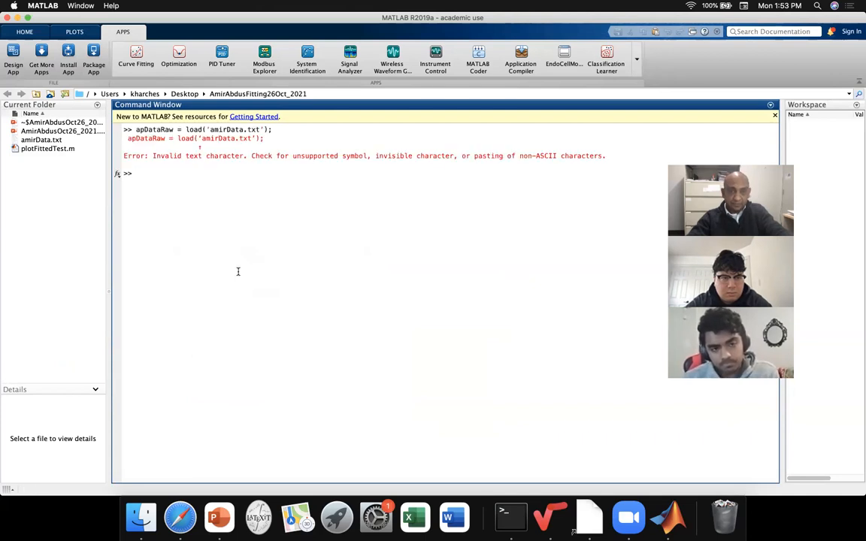
# Recall the load command, replace its curly quotes around amirData.txt with straight single quotes, and run it
pyautogui.press('Up')
pyautogui.press('Left')
pyautogui.press('Left')
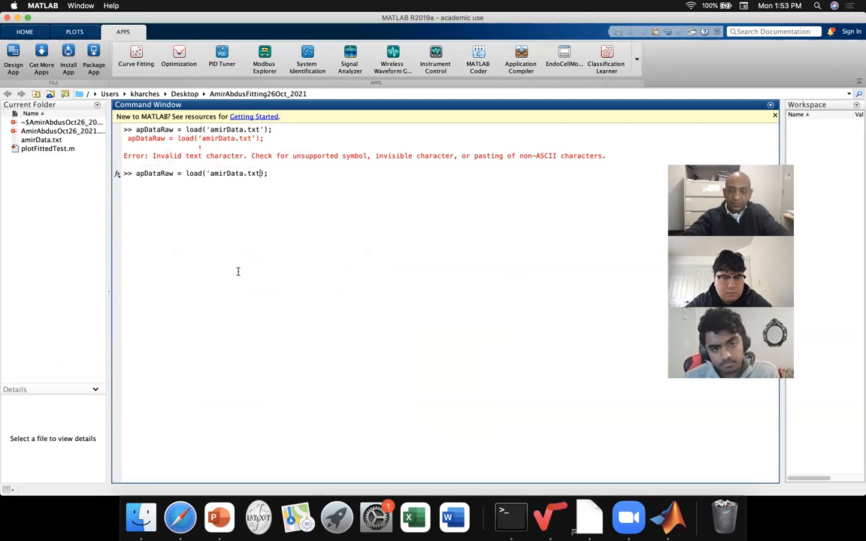
pyautogui.press('Left')
pyautogui.press('Left')
pyautogui.press('Left')
pyautogui.press('Left')
pyautogui.press('Left')
pyautogui.press('Left')
pyautogui.press('Left')
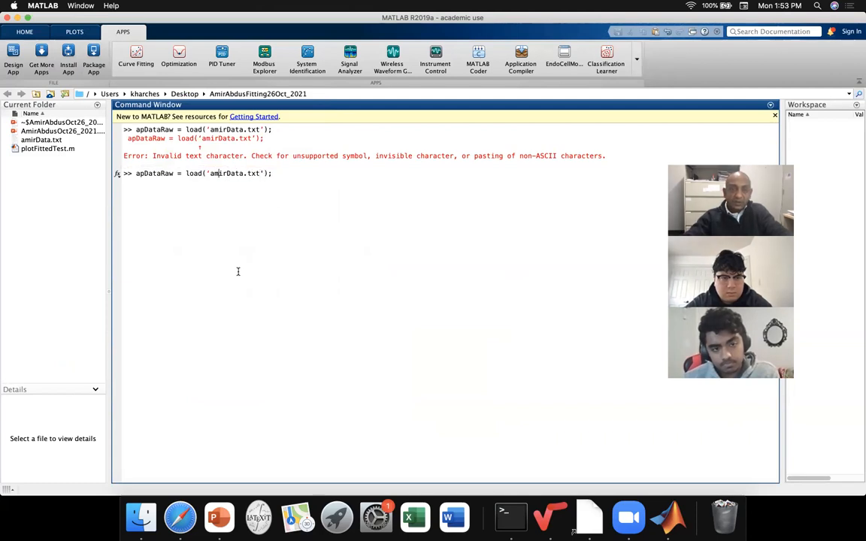
pyautogui.press('BackSpace')
pyautogui.write("'")
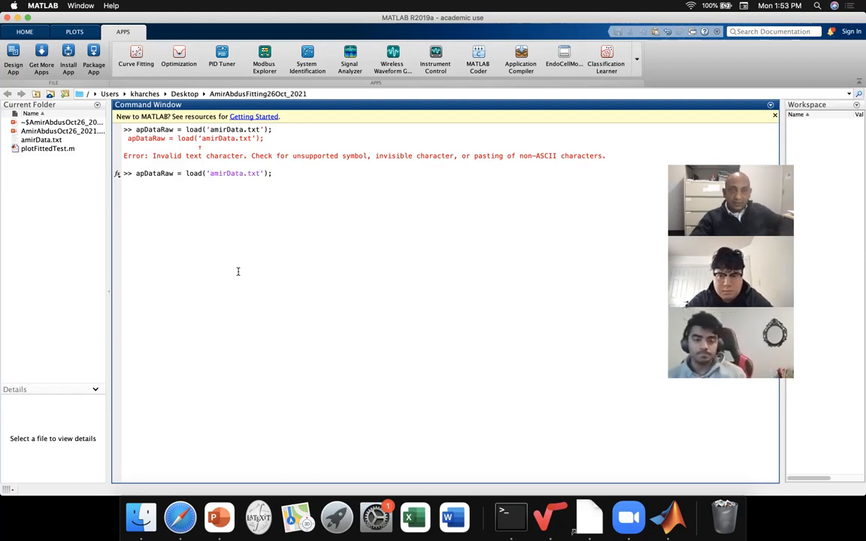
pyautogui.press('Return')
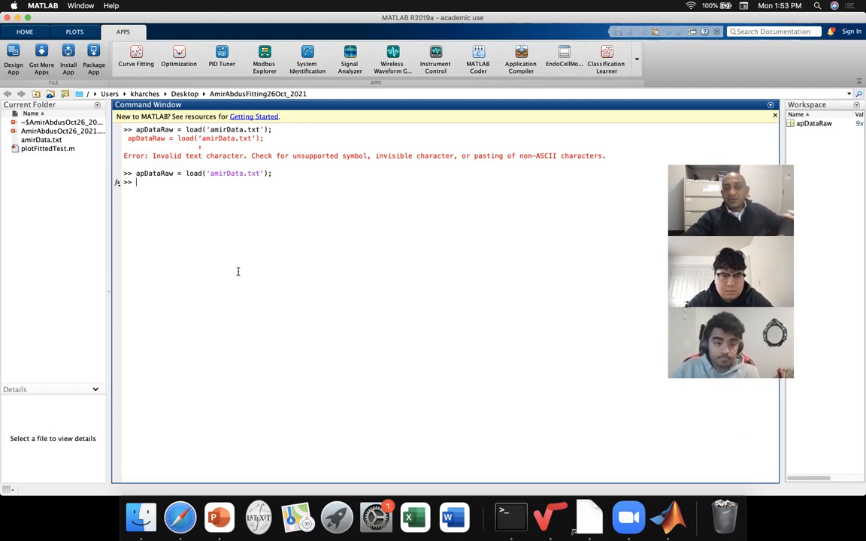
# Display the contents of apDataRaw in the Command Window and highlight the printed matrix
pyautogui.write('apData')
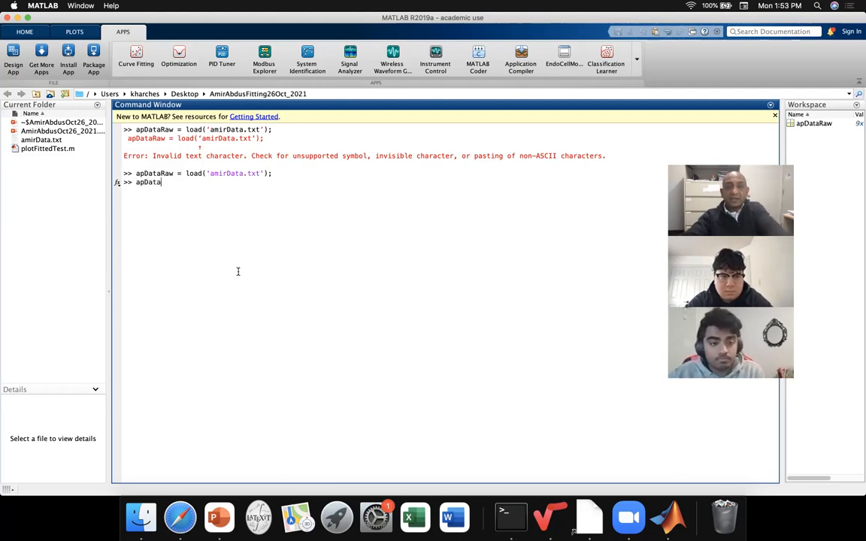
pyautogui.write('Raw')
pyautogui.press('Return')
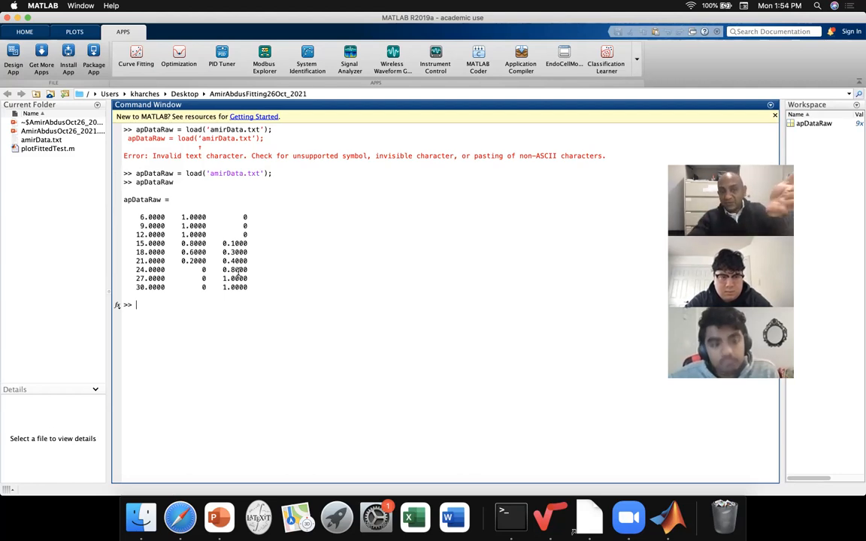
pyautogui.moveTo(272, 293); pyautogui.dragTo(123, 193)
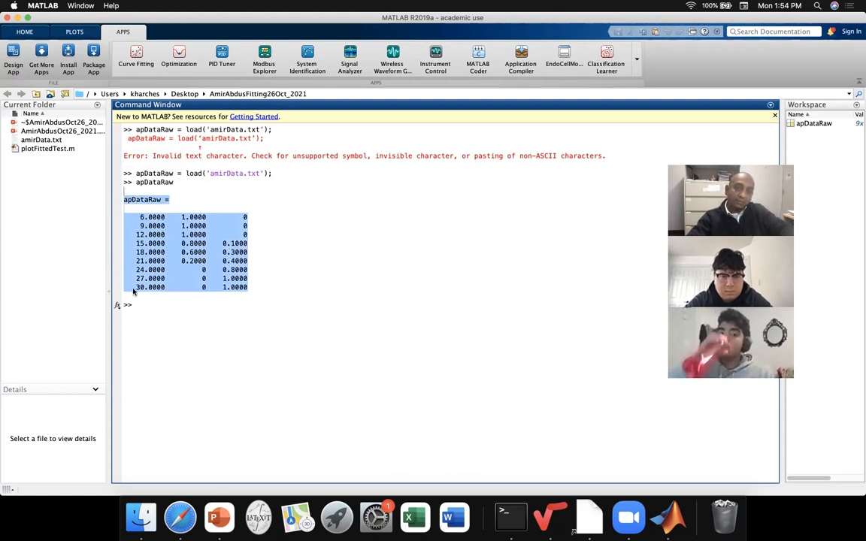
# Return to the PowerPoint slide and copy the lines defining xdata and ydata_inact from columns 1 and 2 of apDataRaw
pyautogui.press('super+Tab')
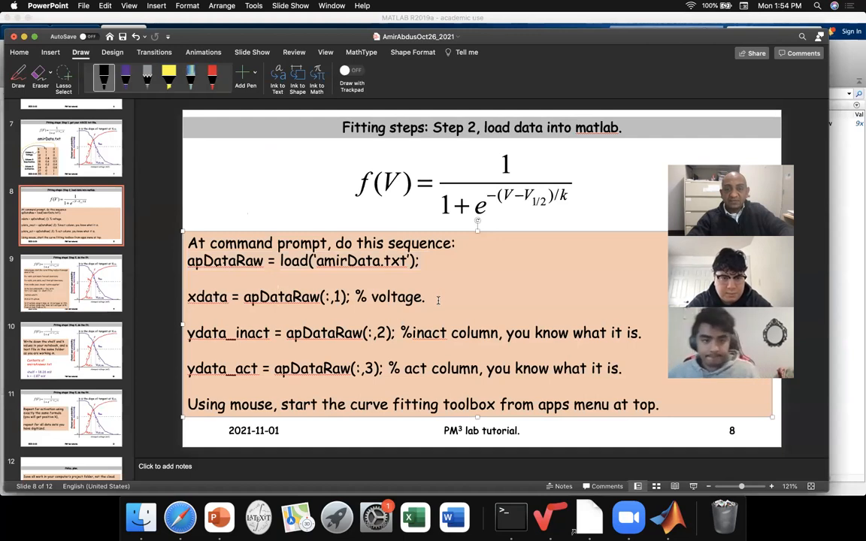
pyautogui.click(190, 296)
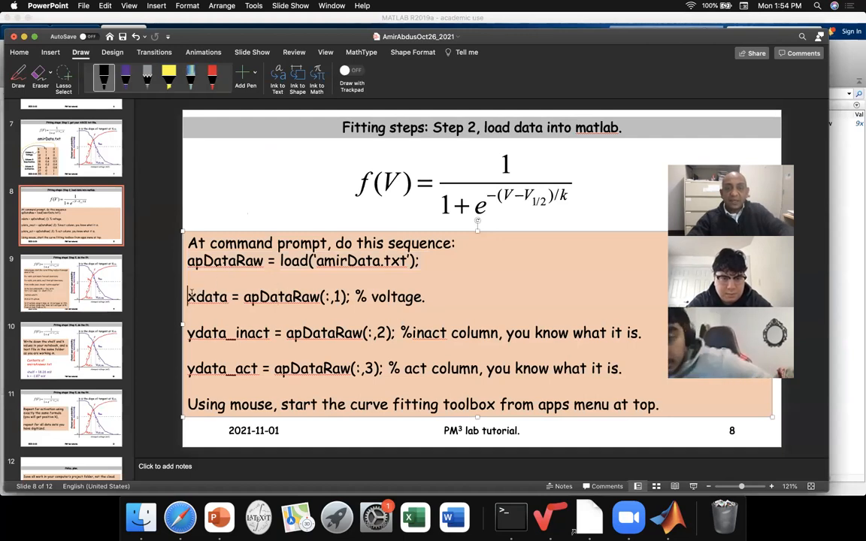
pyautogui.hotkey('shift', 'Down')
pyautogui.hotkey('shift', 'Down')
pyautogui.hotkey('shift', 'Down')
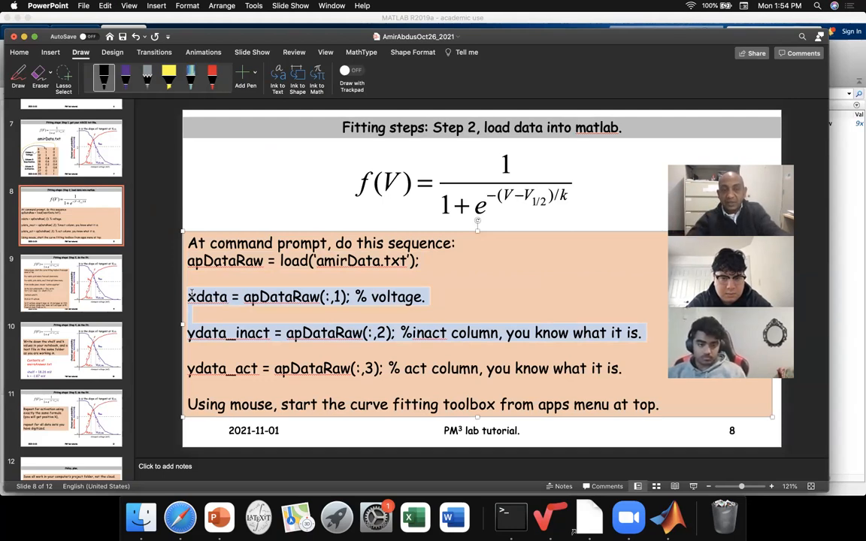
pyautogui.rightClick(233, 300)
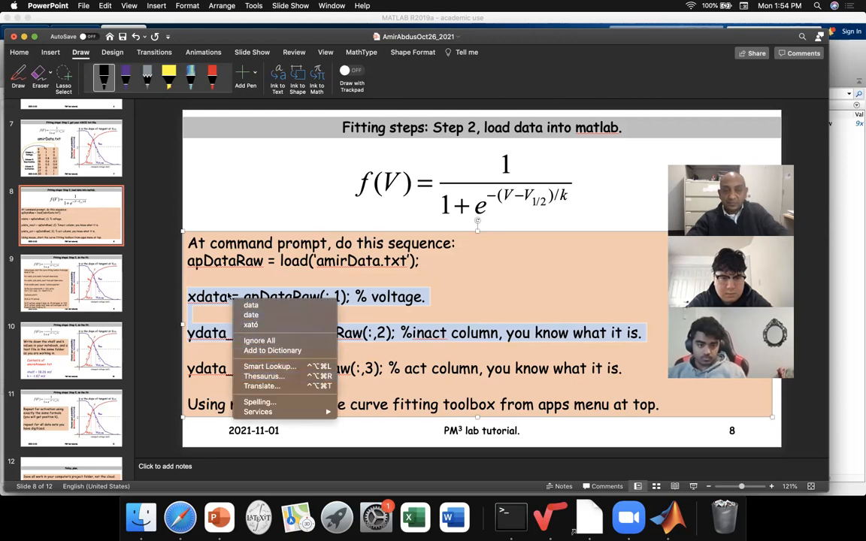
pyautogui.rightClick(228, 296)
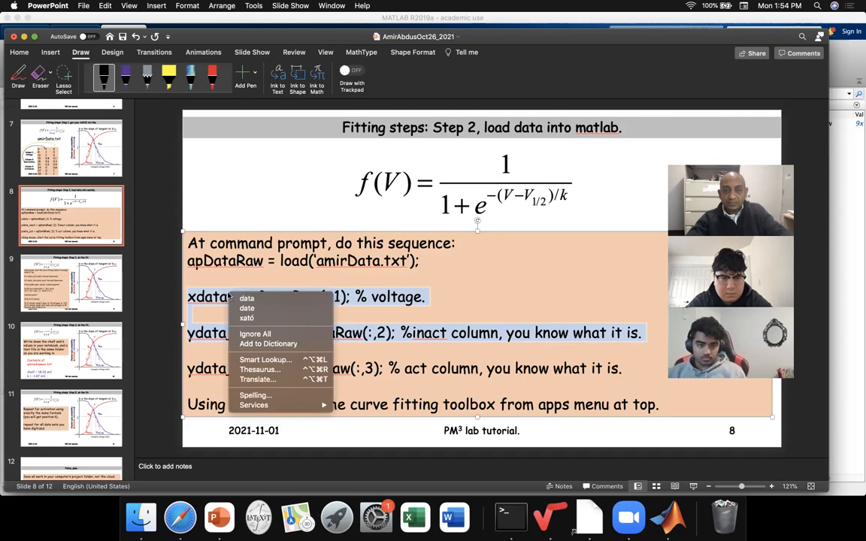
pyautogui.press('Escape')
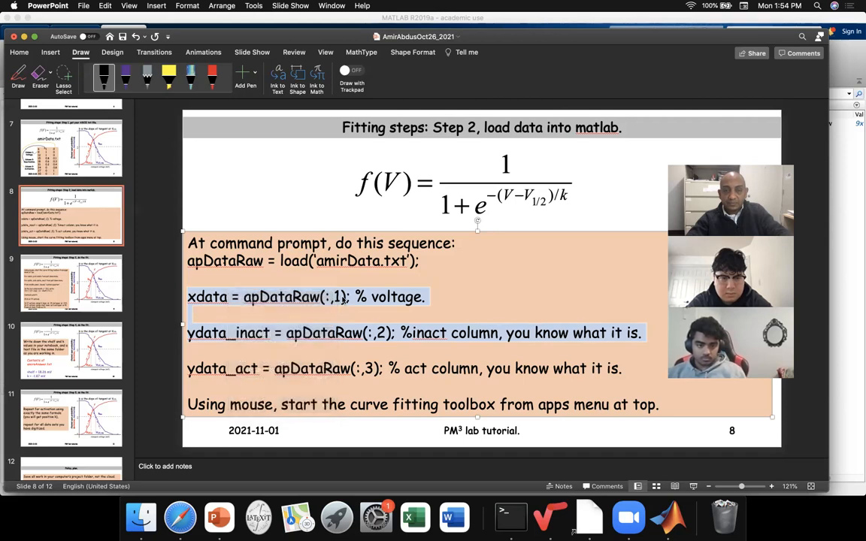
pyautogui.rightClick(342, 299)
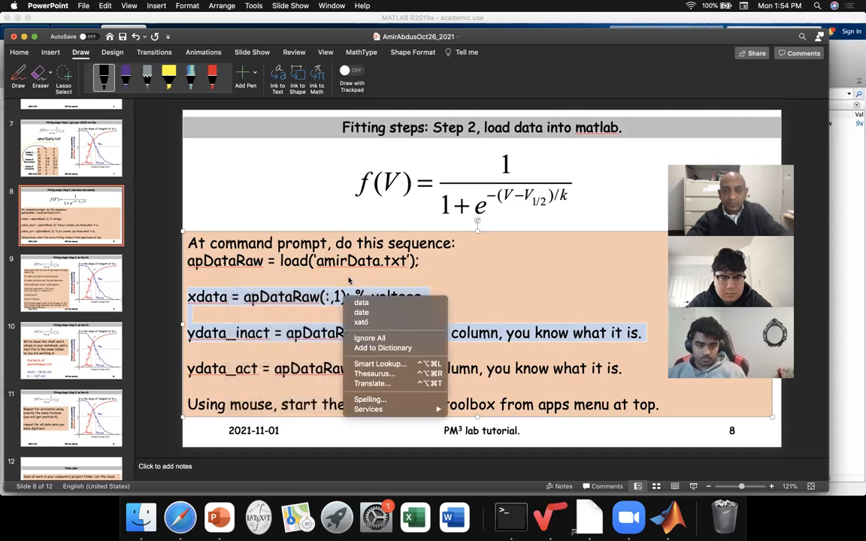
pyautogui.press('Escape')
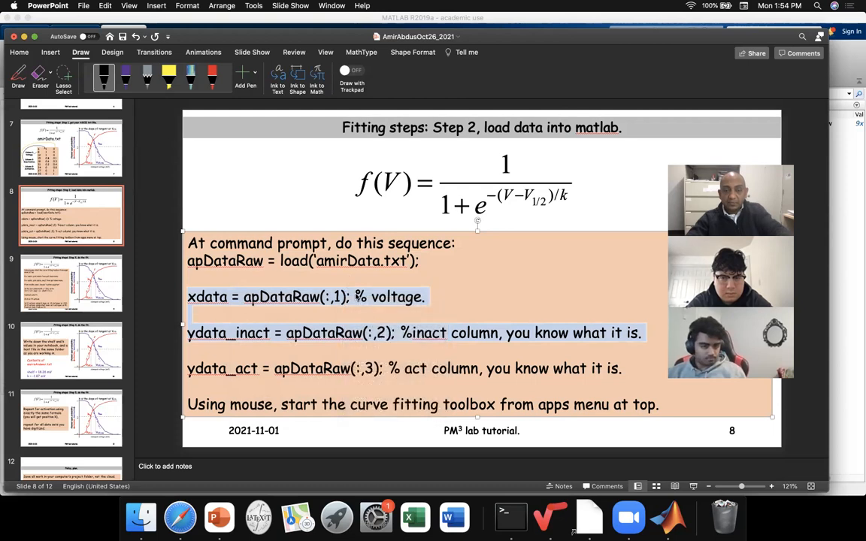
pyautogui.press('super+c')
# Switch to MATLAB and run the copied xdata = apDataRaw(:,1) and ydata_inact = apDataRaw(:,2) assignments in the Command Window
pyautogui.press('super+Tab')
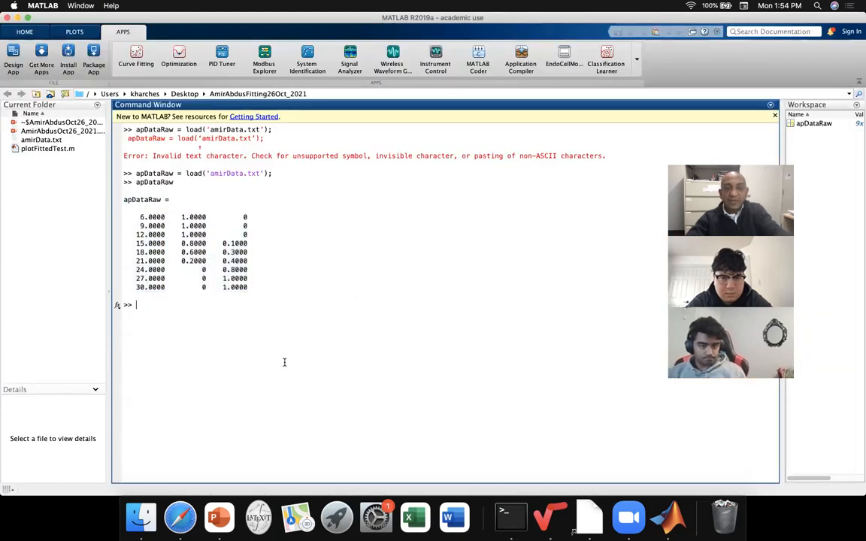
pyautogui.rightClick(285, 363)
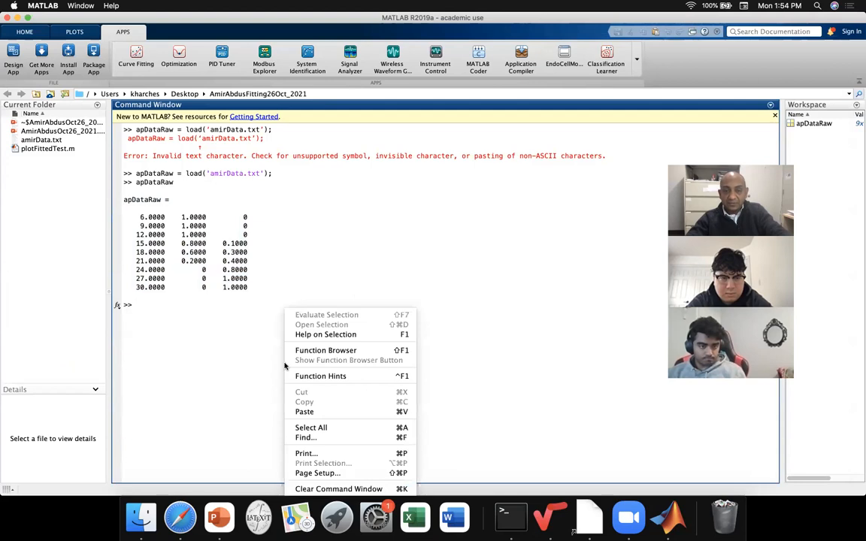
pyautogui.click(300, 410)
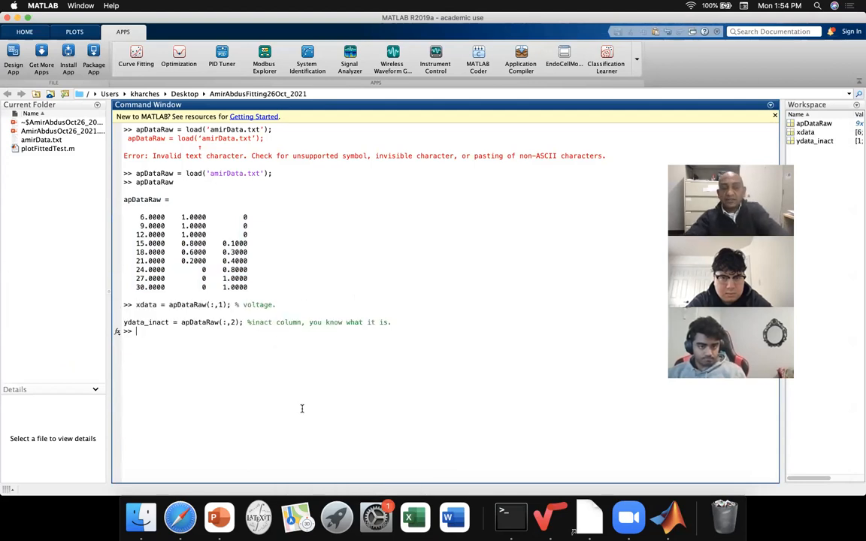
# Display the values of xdata in the Command Window to check the voltage column
pyautogui.write('xata')
pyautogui.press('BackSpace')
pyautogui.press('BackSpace')
pyautogui.press('BackSpace')
pyautogui.press('BackSpace')
pyautogui.write('xdata')
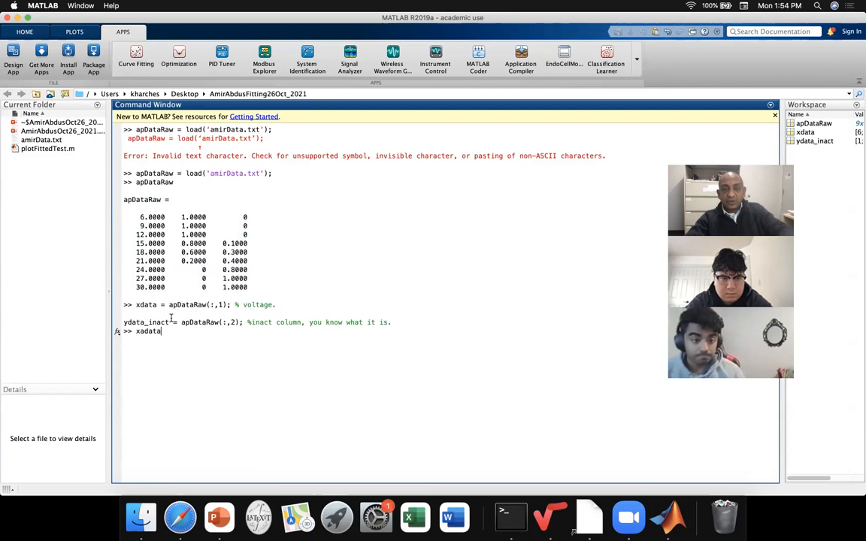
pyautogui.moveTo(136, 305); pyautogui.dragTo(293, 301)
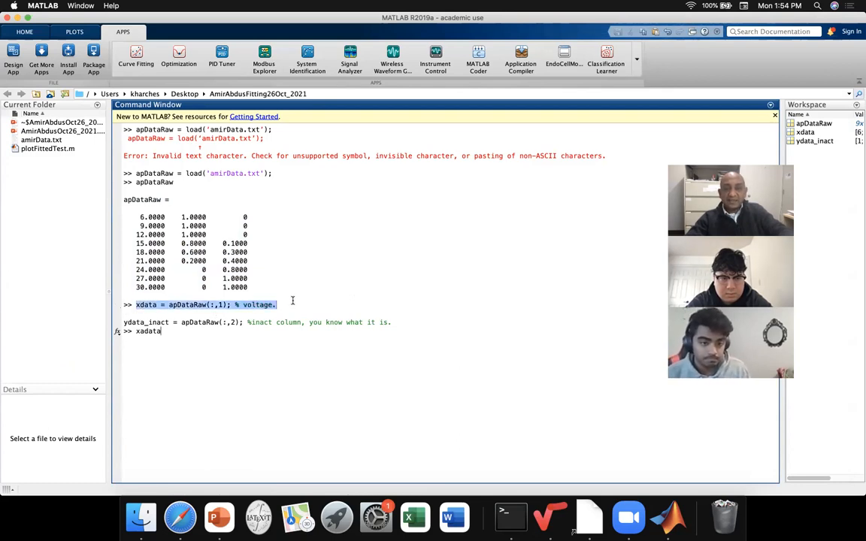
pyautogui.click(293, 300)
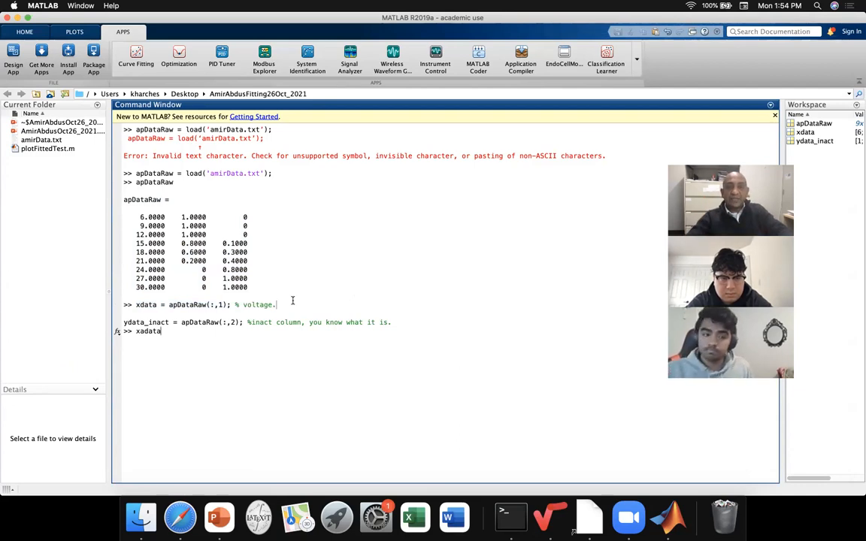
pyautogui.press('Return')
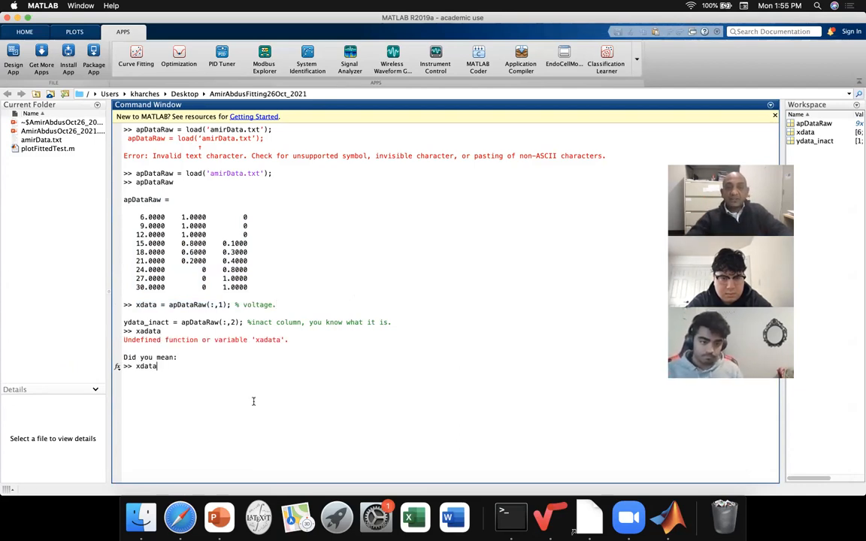
pyautogui.press('Return')
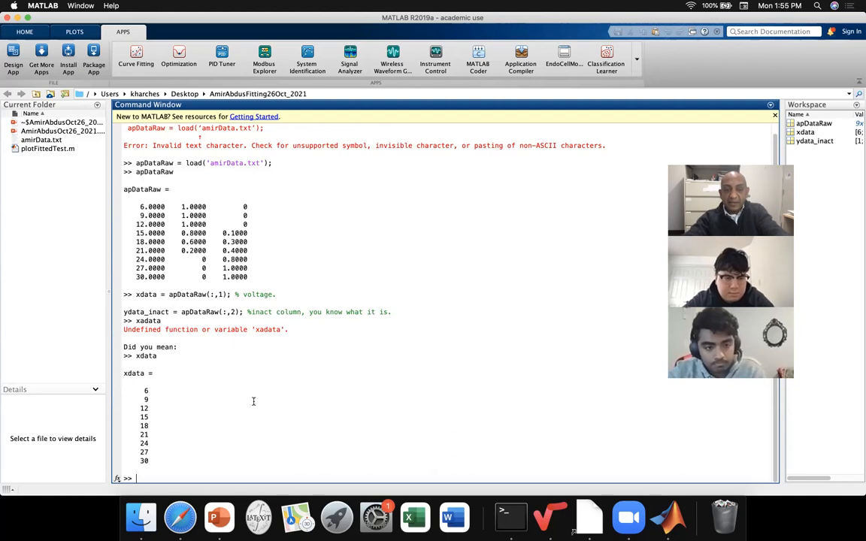
# Display the values of ydata_inact in the Command Window and highlight the printed column
pyautogui.write('ydat')
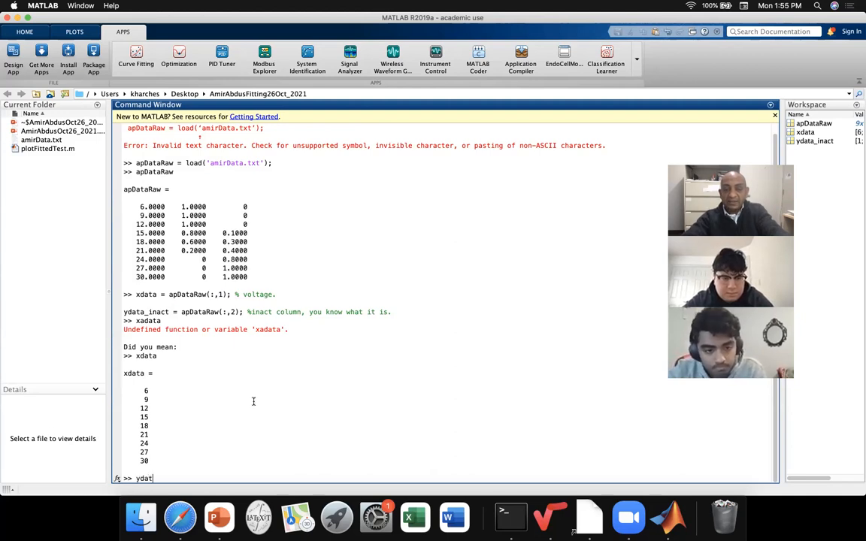
pyautogui.write('a_inact')
pyautogui.press('Return')
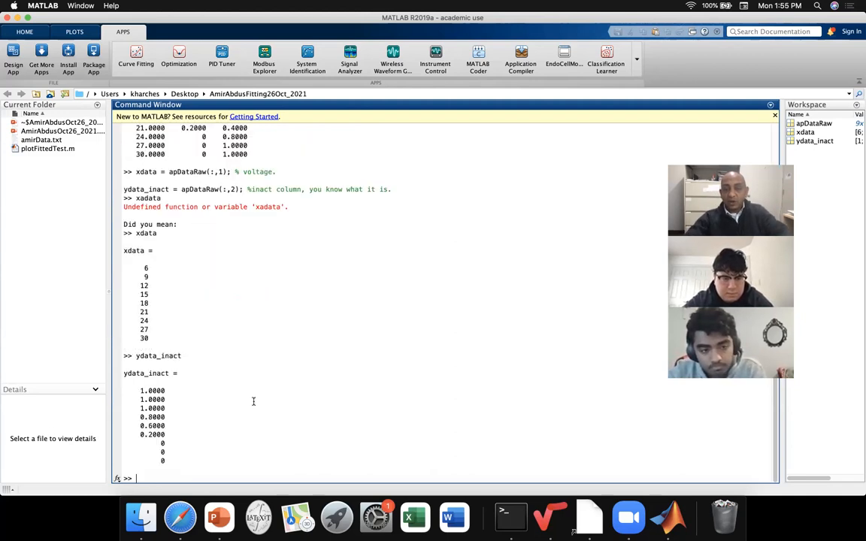
pyautogui.moveTo(133, 390); pyautogui.dragTo(203, 462)
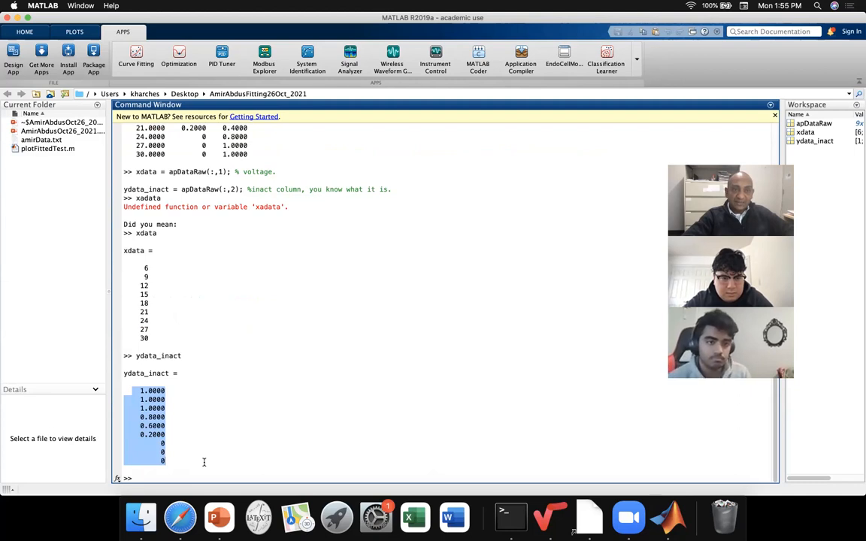
# Switch back to the PowerPoint deck and show slide 9 with the curve fitting instructions
pyautogui.press('super+Tab')
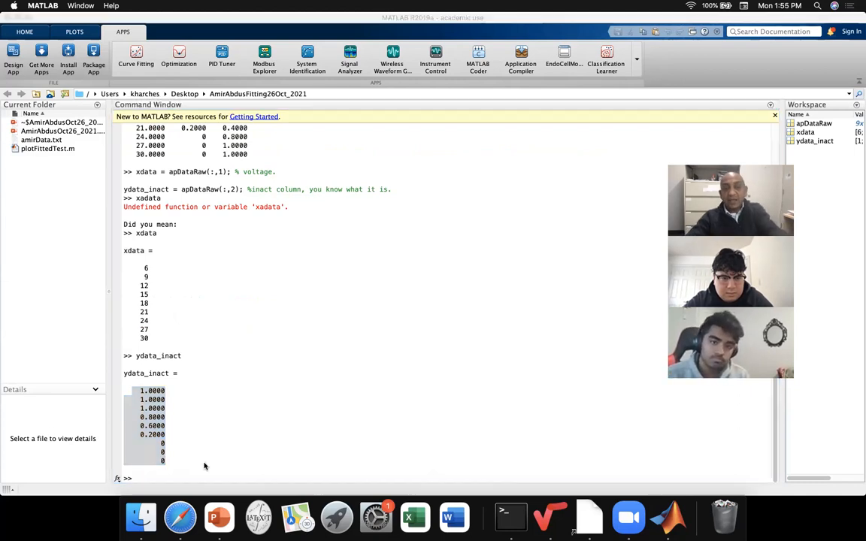
pyautogui.click(168, 371)
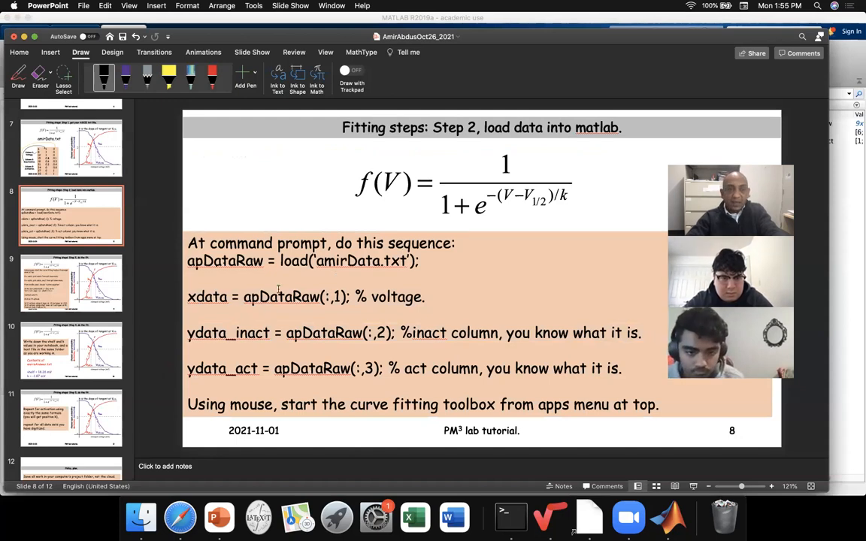
pyautogui.click(87, 287)
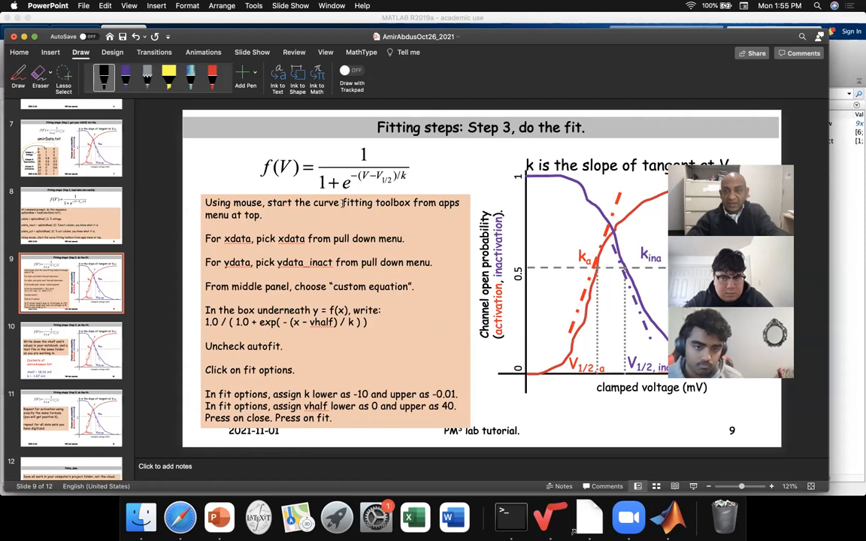
# Switch to MATLAB and launch the Curve Fitting app
pyautogui.press('super+Tab')
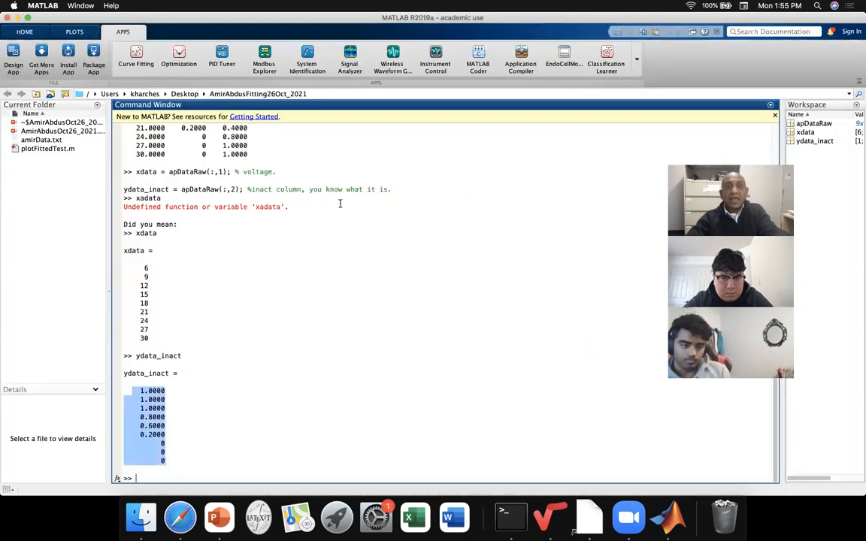
pyautogui.click(136, 60)
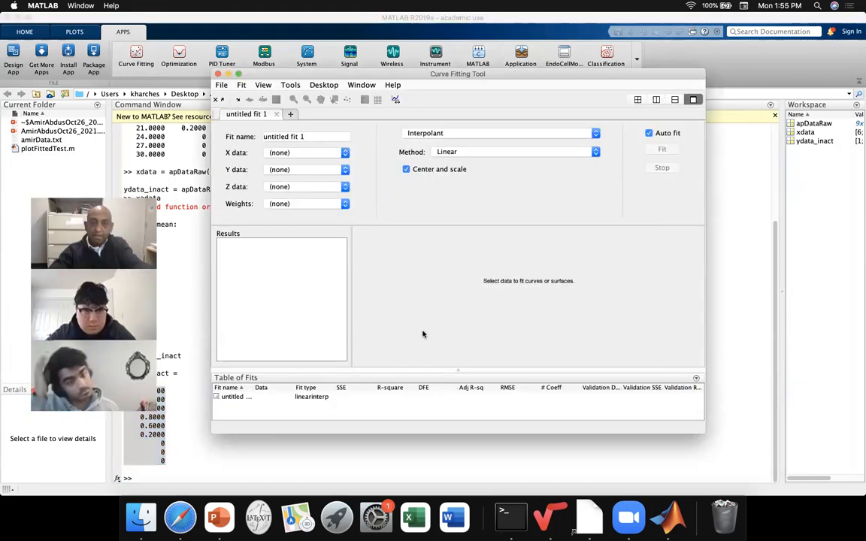
# Switch to the PowerPoint deck and highlight the slide 9 instructions for picking xdata and ydata_inact
pyautogui.press('super+Tab')
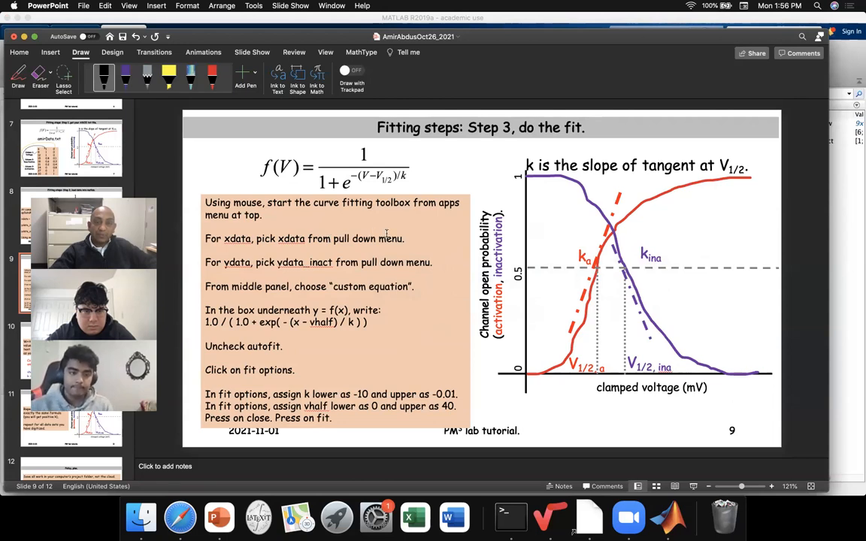
pyautogui.click(233, 263)
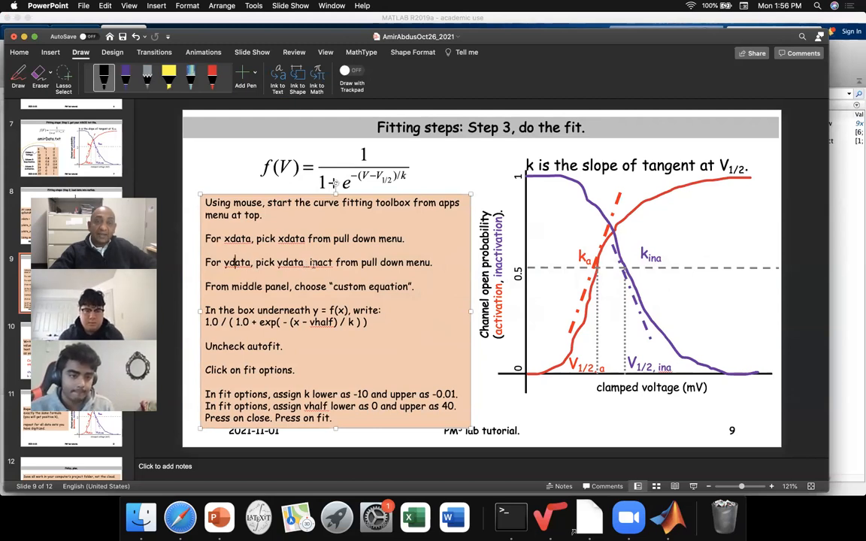
pyautogui.click(450, 266)
pyautogui.keyDown('shift'); pyautogui.click(309, 262); pyautogui.keyUp('shift')
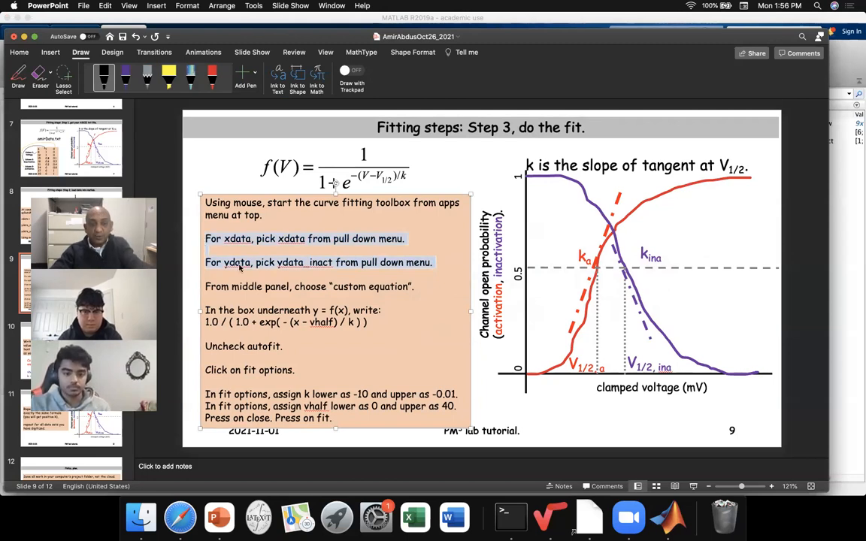
# Switch back to MATLAB's Curve Fitting Tool and set the fit's X data to xdata and Y data to ydata_inact
pyautogui.press('super+Tab')
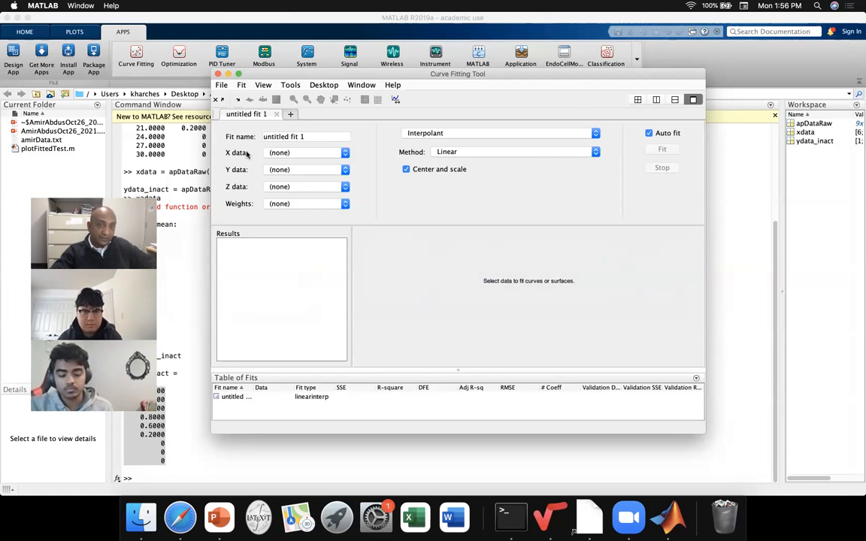
pyautogui.click(290, 154)
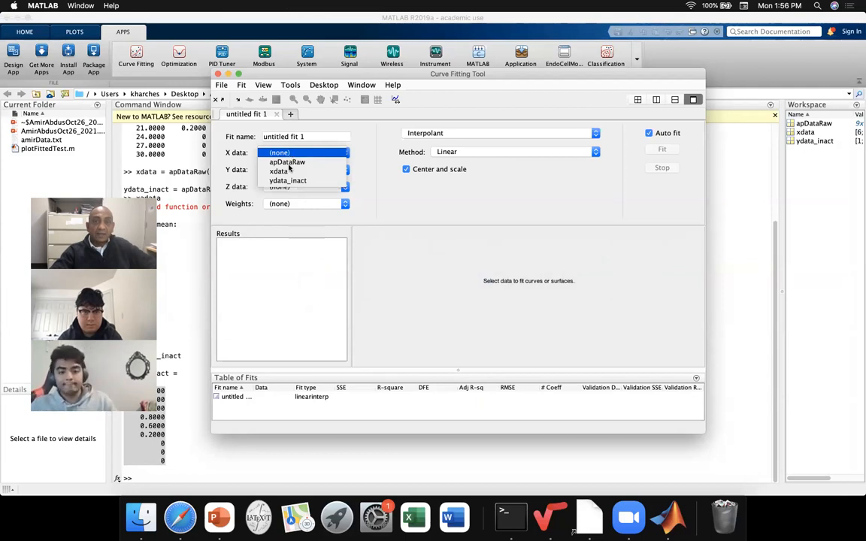
pyautogui.click(287, 172)
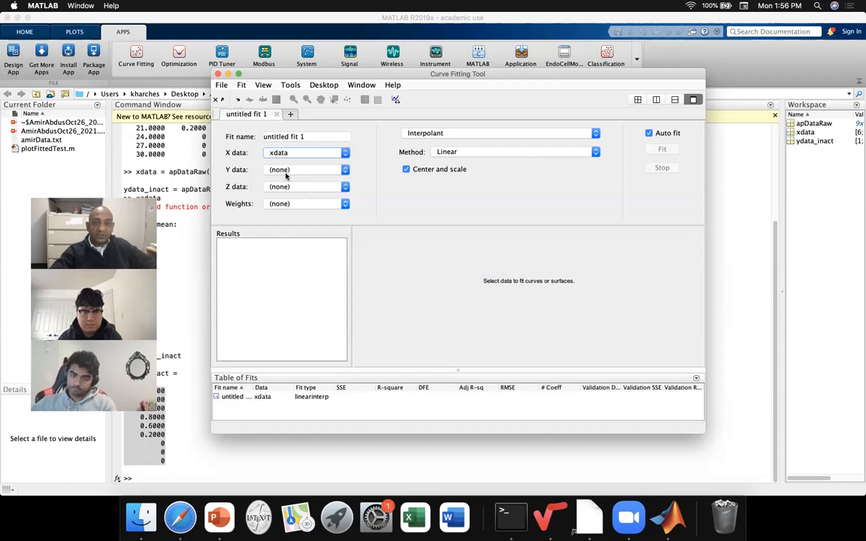
pyautogui.click(288, 154)
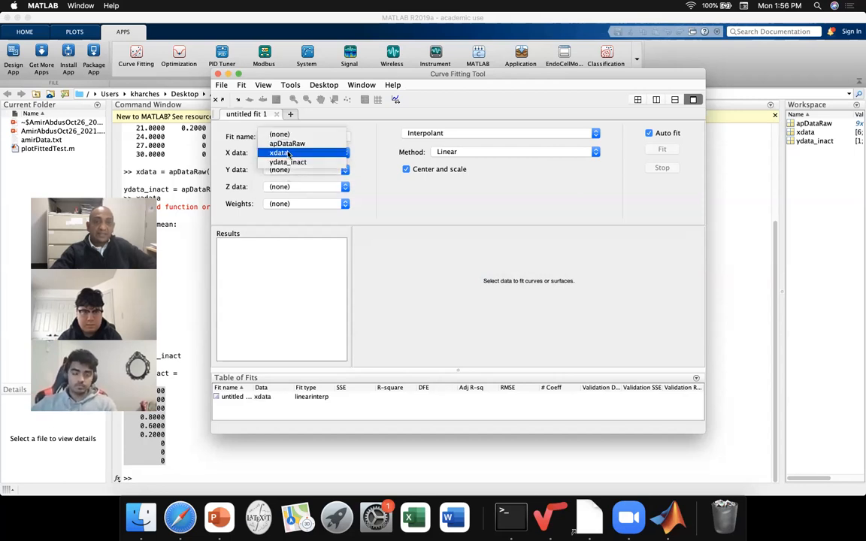
pyautogui.click(290, 154)
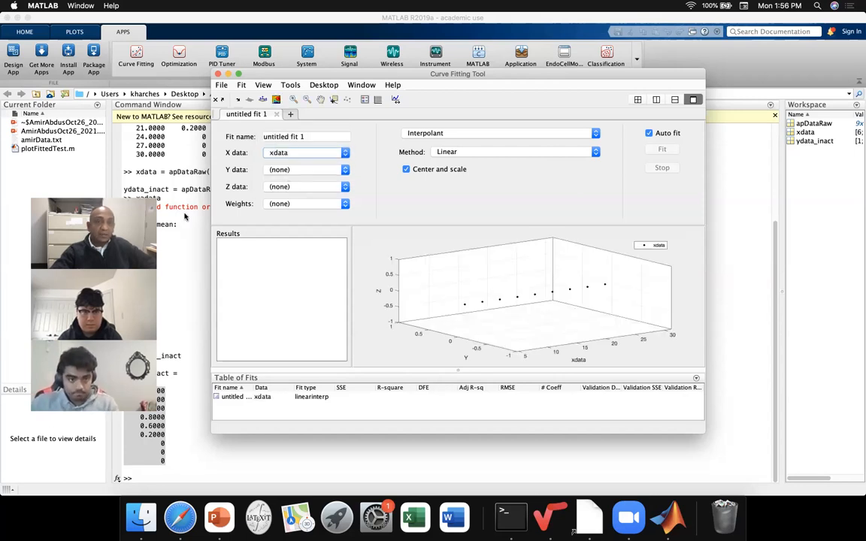
pyautogui.click(185, 215)
pyautogui.moveTo(132, 192); pyautogui.dragTo(420, 175)
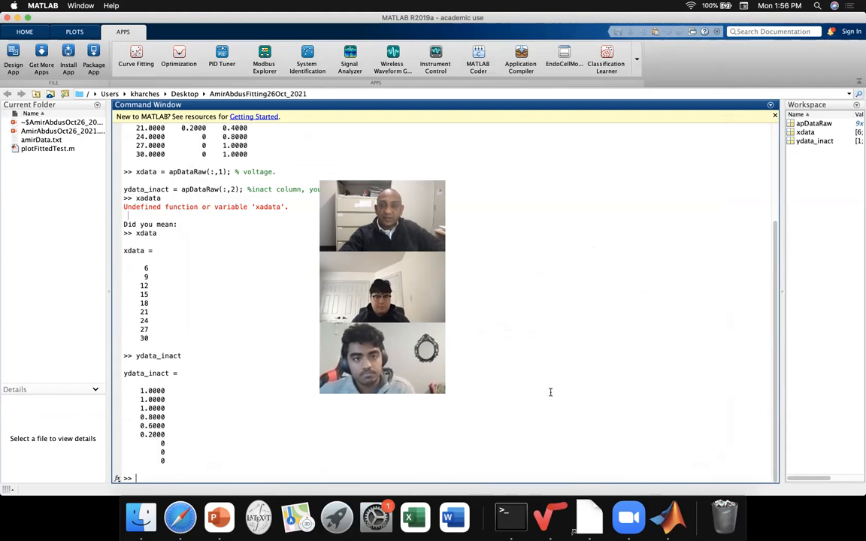
pyautogui.moveTo(411, 175); pyautogui.dragTo(129, 210)
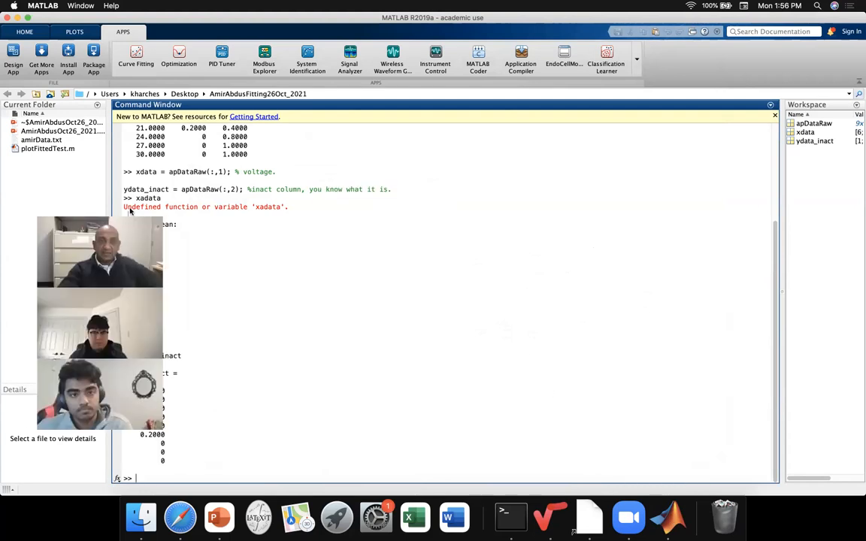
pyautogui.press('super+grave')
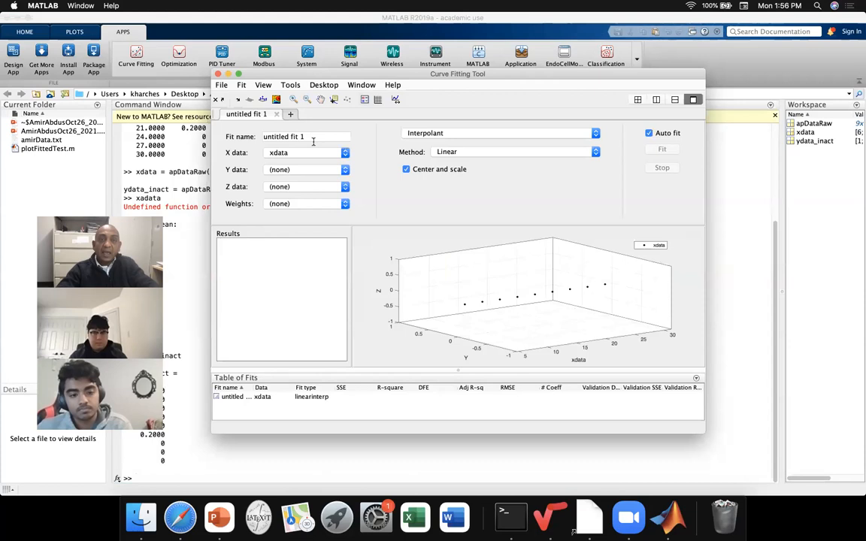
pyautogui.click(316, 170)
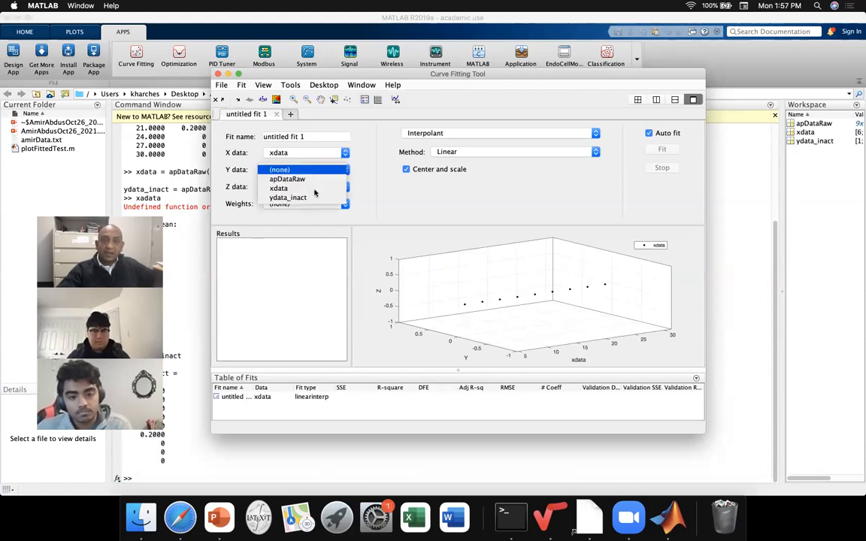
pyautogui.click(310, 199)
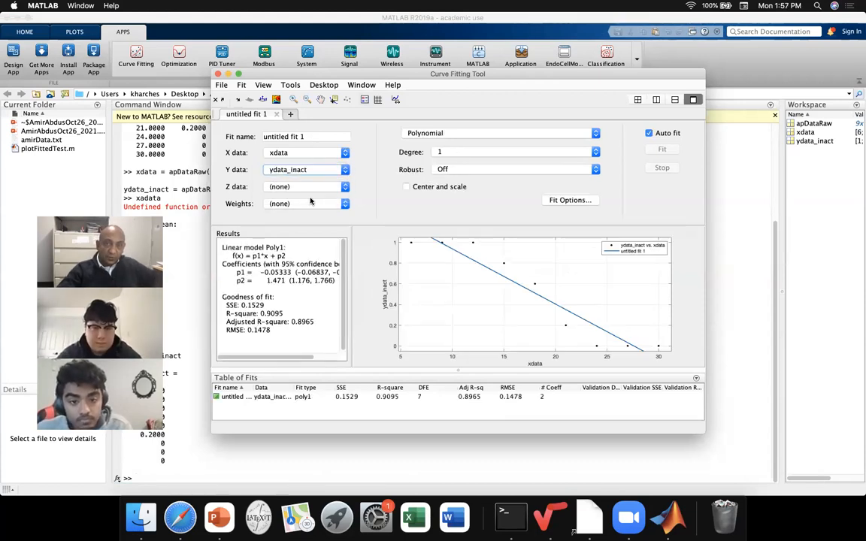
# Switch to PowerPoint and copy the equation 1.0 / ( 1.0 + exp( - (x - vhalf) / k ) ) from slide 9
pyautogui.click(219, 517)
pyautogui.click(242, 287)
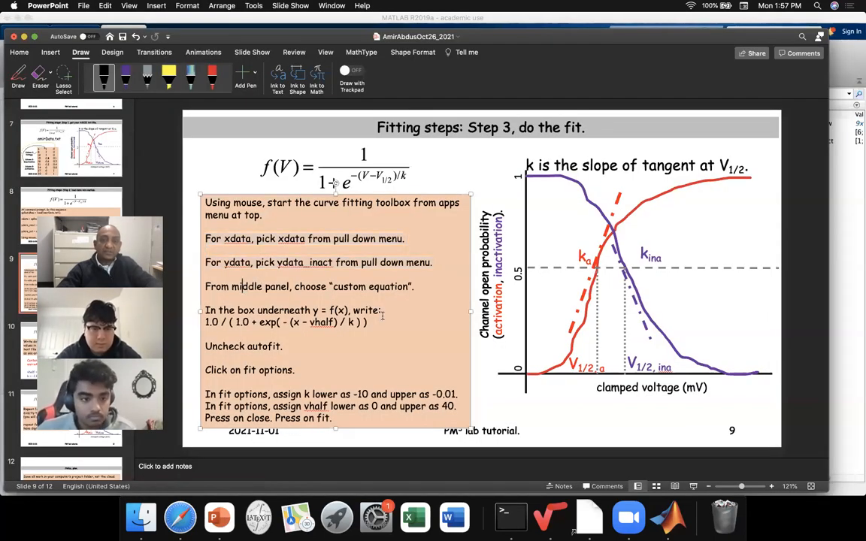
pyautogui.moveTo(367, 322); pyautogui.dragTo(244, 287)
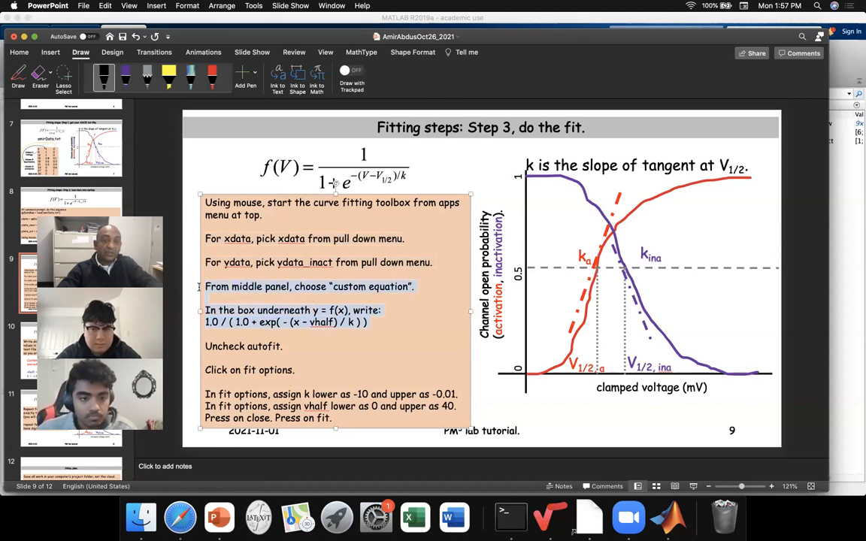
pyautogui.click(262, 323)
pyautogui.moveTo(375, 321); pyautogui.dragTo(192, 322)
pyautogui.press('super+c')
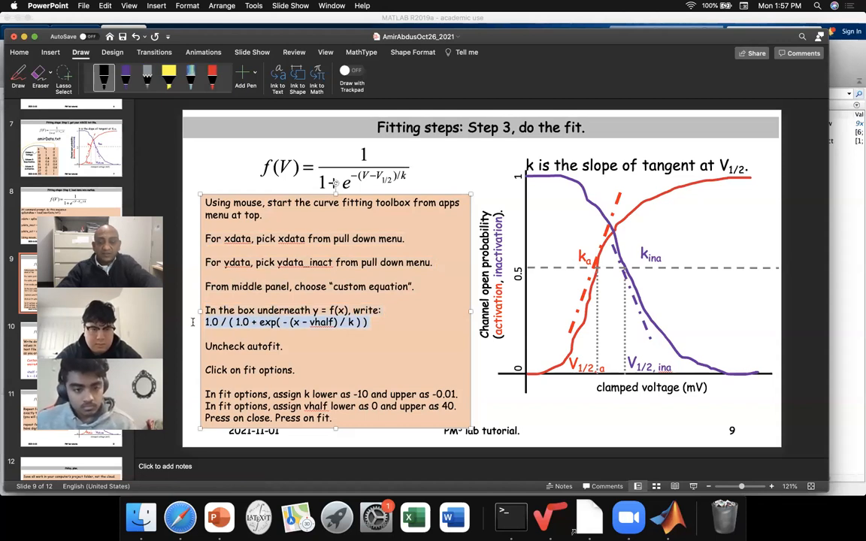
# Switch to MATLAB's Curve Fitting Tool and change the fit type to Custom Equation
pyautogui.press('super+Tab')
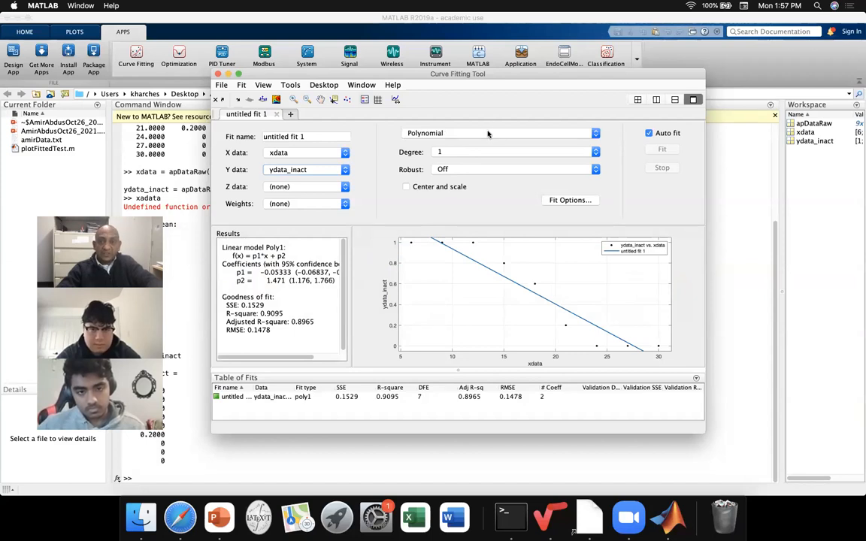
pyautogui.click(487, 133)
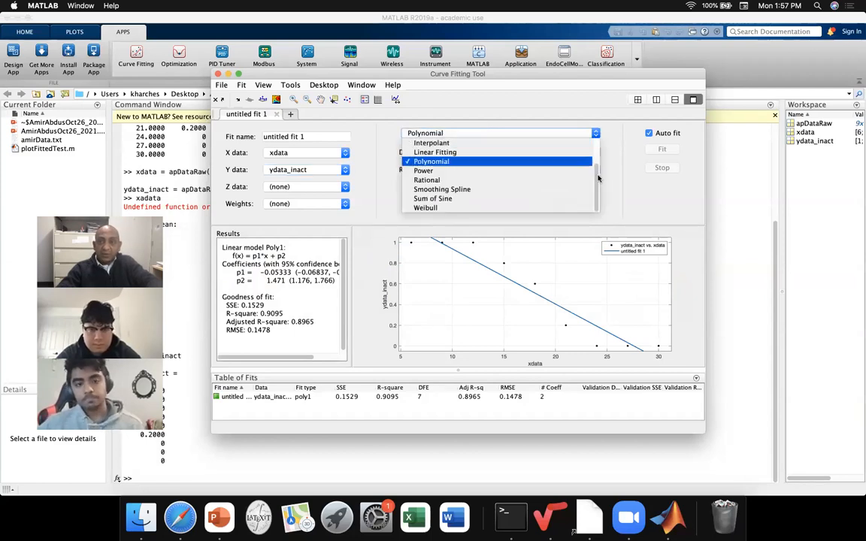
pyautogui.moveTo(596, 170); pyautogui.dragTo(597, 142)
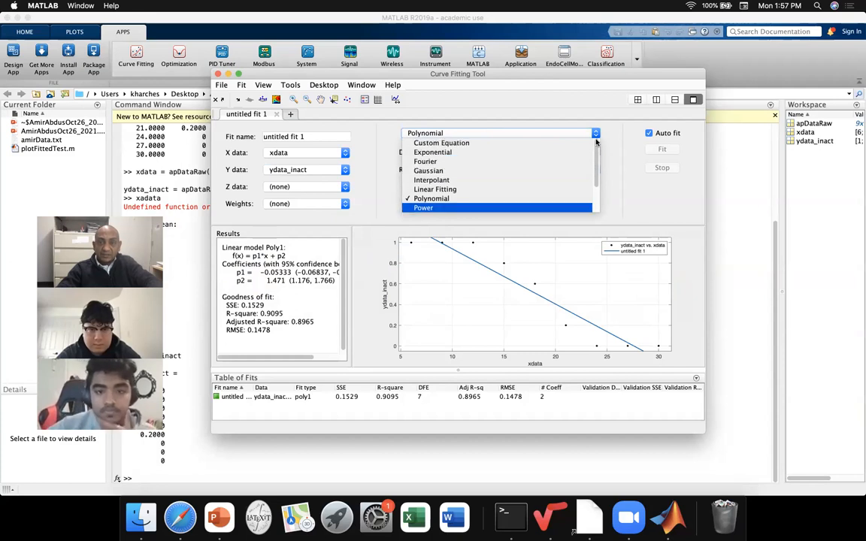
pyautogui.click(511, 145)
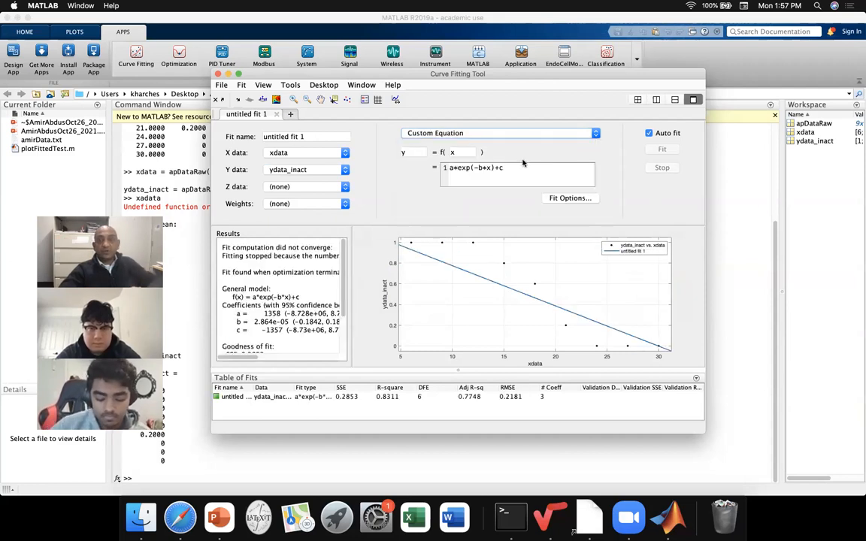
# Replace the default custom equation with the copied Boltzmann expression and remove the extra blank line after it
pyautogui.moveTo(532, 170); pyautogui.dragTo(429, 165)
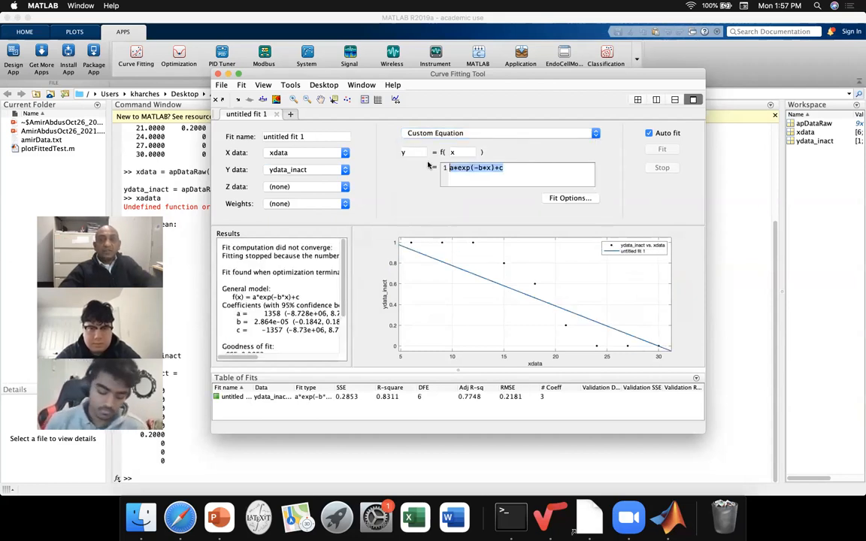
pyautogui.press('BackSpace')
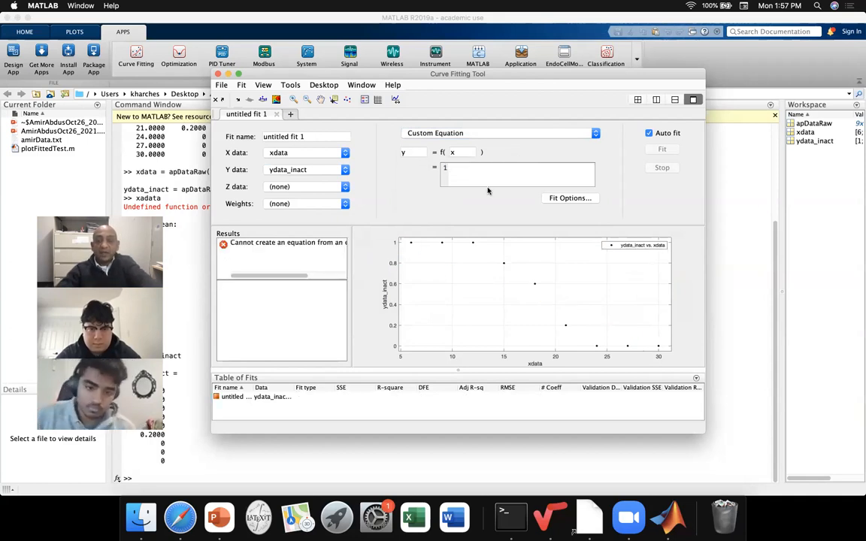
pyautogui.press('super+v')
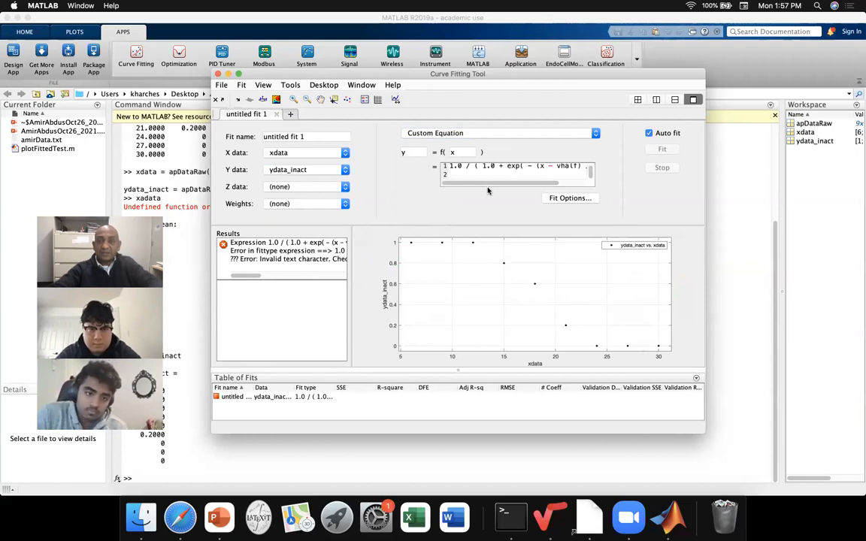
pyautogui.press('BackSpace')
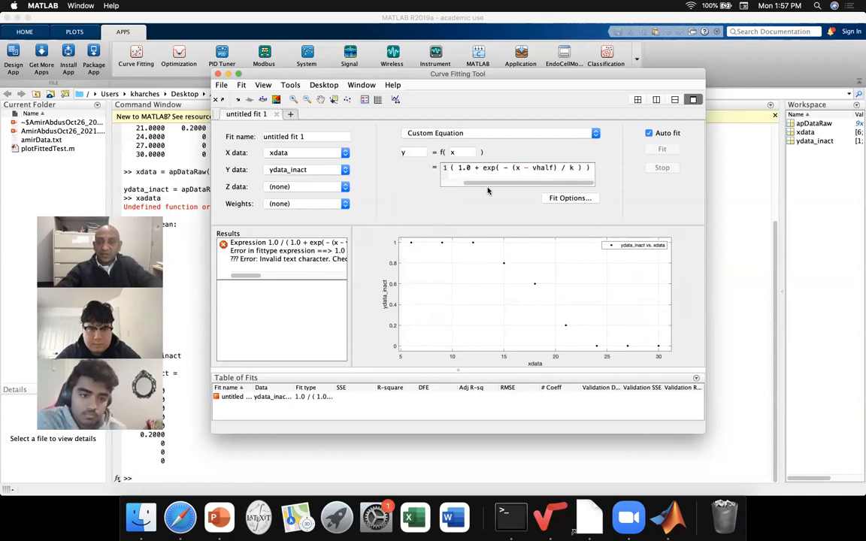
# Replace the invalid dash between x and vhalf with a plain minus sign and review the equation through to its end
pyautogui.moveTo(491, 183); pyautogui.dragTo(439, 176)
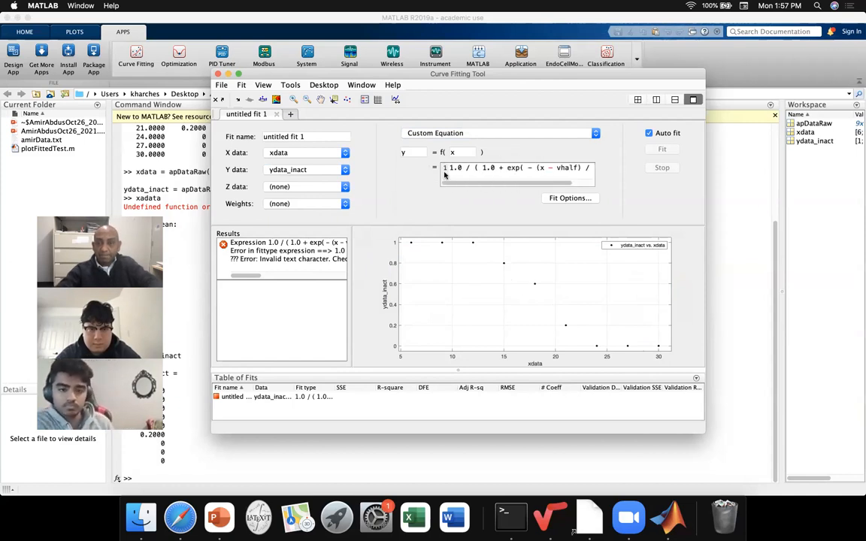
pyautogui.click(473, 169)
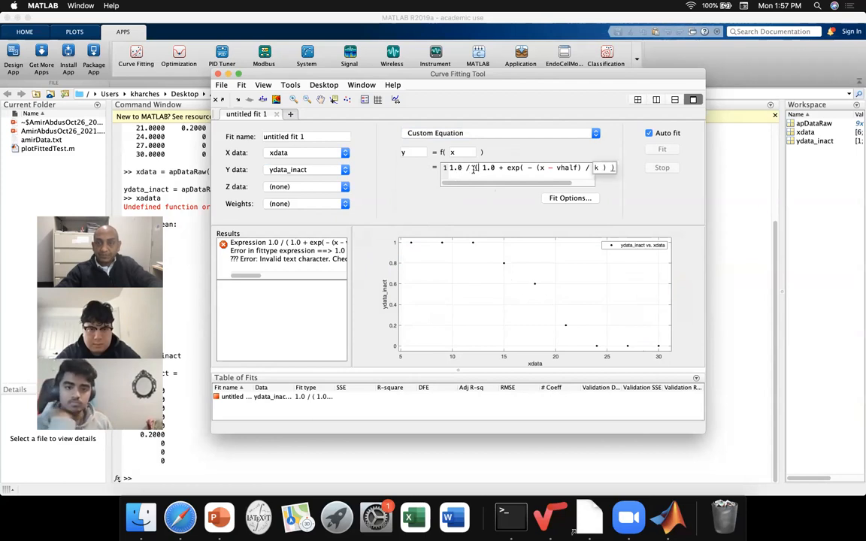
pyautogui.click(552, 168)
pyautogui.press('BackSpace')
pyautogui.press('BackSpace')
pyautogui.write('-')
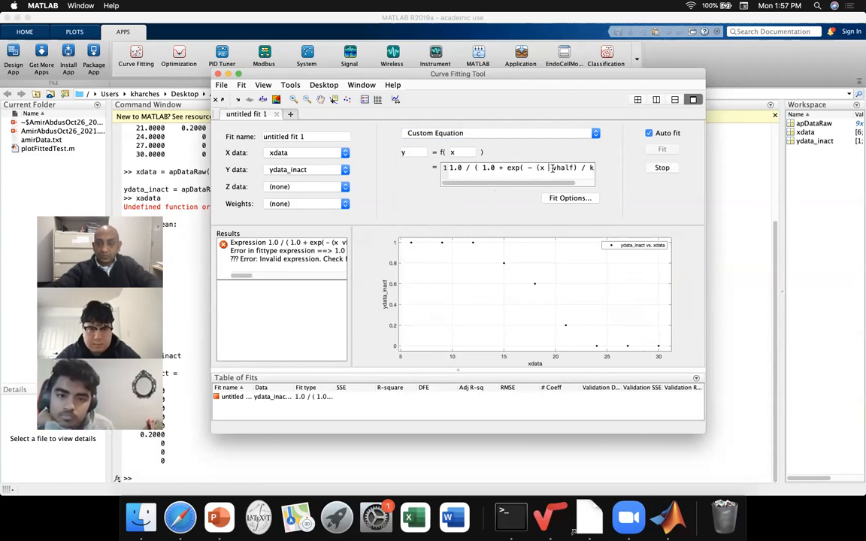
pyautogui.press('Right')
pyautogui.press('Right')
pyautogui.press('Right')
pyautogui.press('Right')
pyautogui.press('Right')
pyautogui.press('Right')
pyautogui.press('Right')
pyautogui.press('Right')
pyautogui.press('Right')
pyautogui.press('Right')
pyautogui.press('Right')
pyautogui.press('Right')
pyautogui.press('Right')
pyautogui.press('Right')
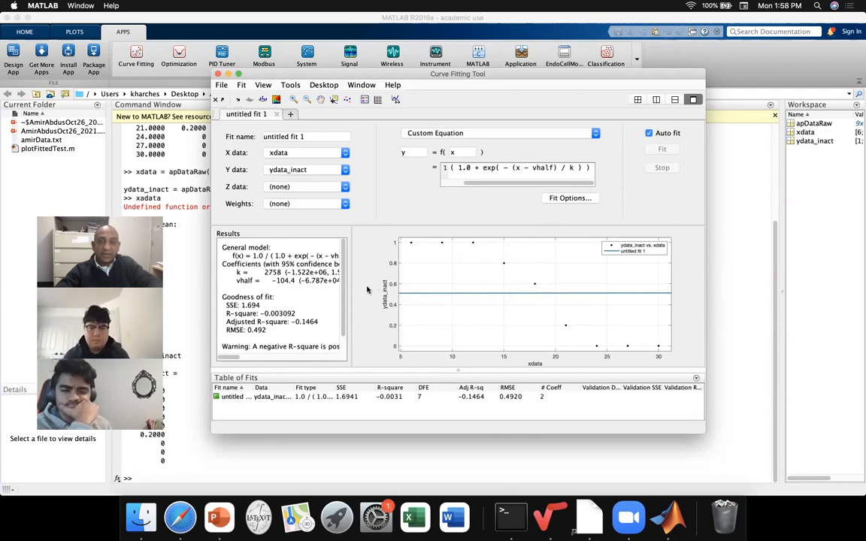
# Check the next instruction on the PowerPoint slide, then return to MATLAB and turn off Auto fit
pyautogui.click(218, 517)
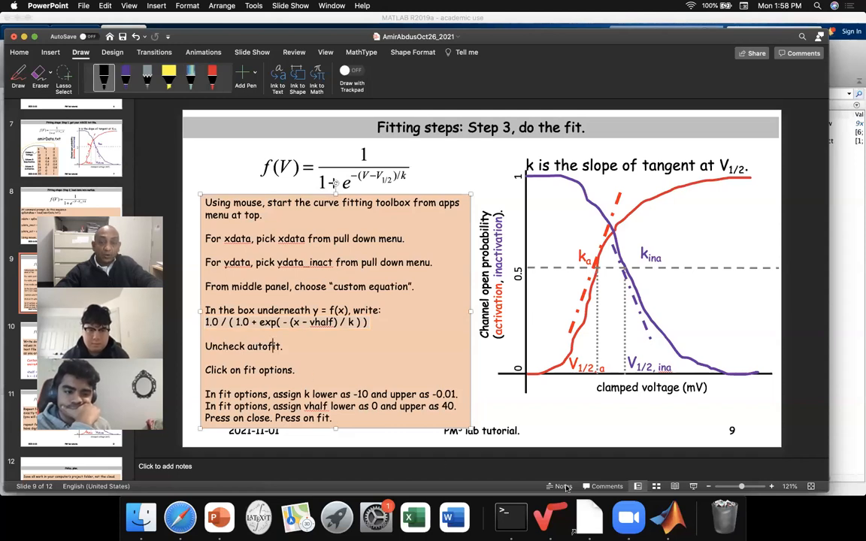
pyautogui.click(660, 520)
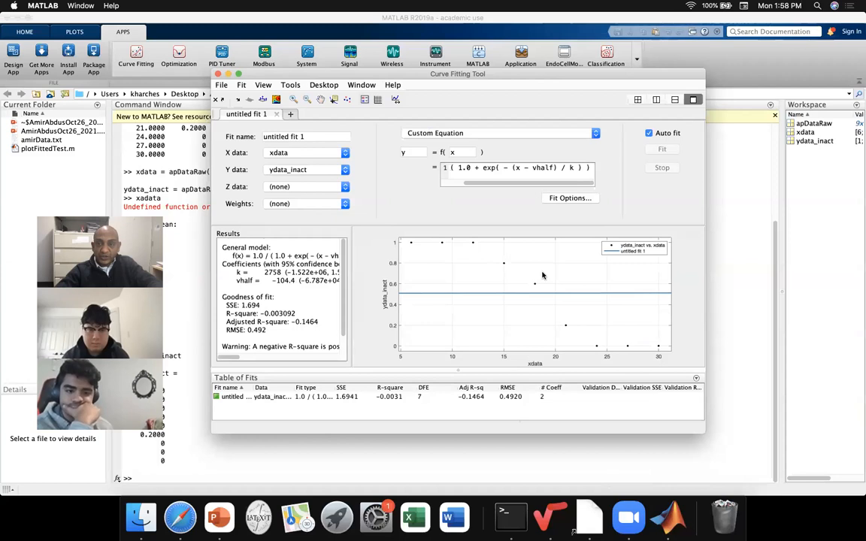
pyautogui.click(649, 134)
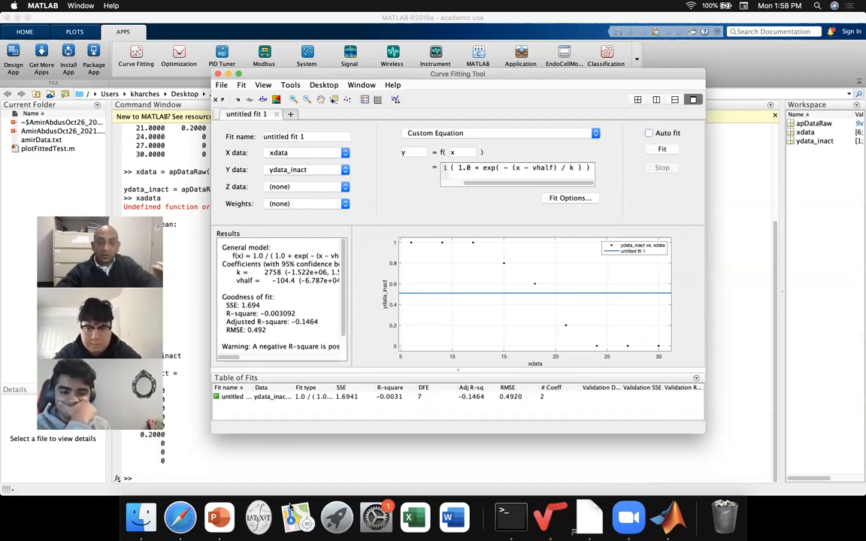
# Switch to PowerPoint and highlight "fit options" in the slide 9 instruction about the k bounds
pyautogui.click(219, 517)
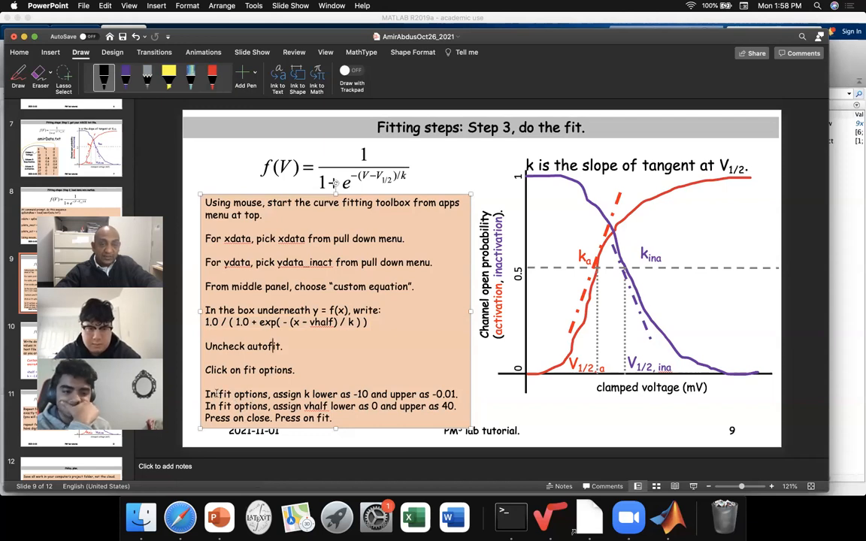
pyautogui.moveTo(236, 394); pyautogui.dragTo(265, 392)
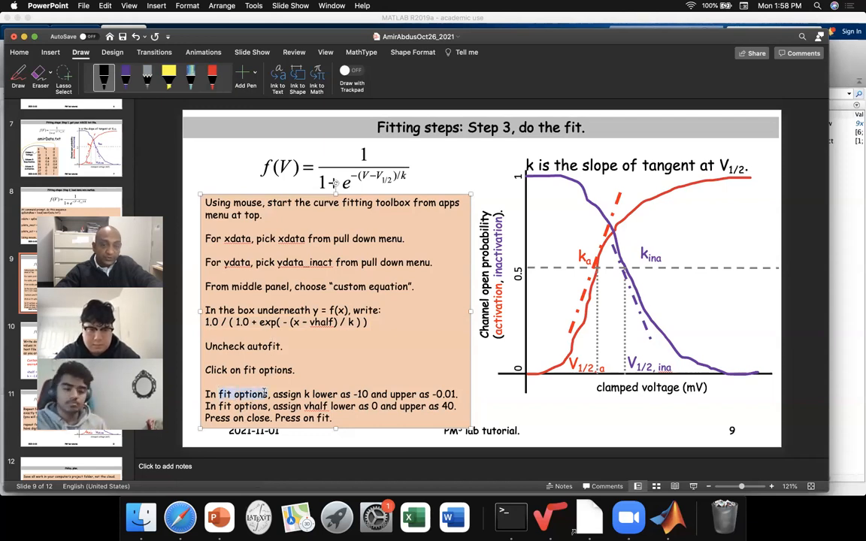
# Return to MATLAB and set the fit options to the Levenberg-Marquardt algorithm with Bisquare robust fitting
pyautogui.click(321, 392)
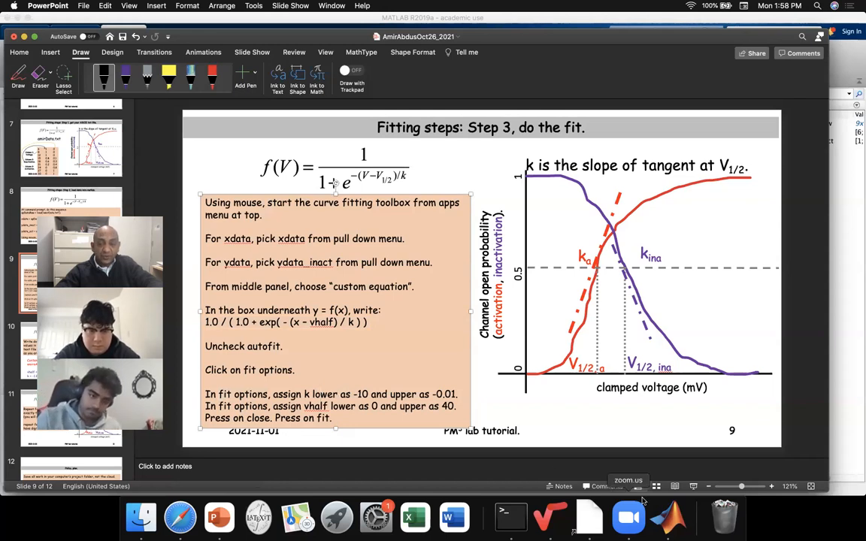
pyautogui.click(667, 518)
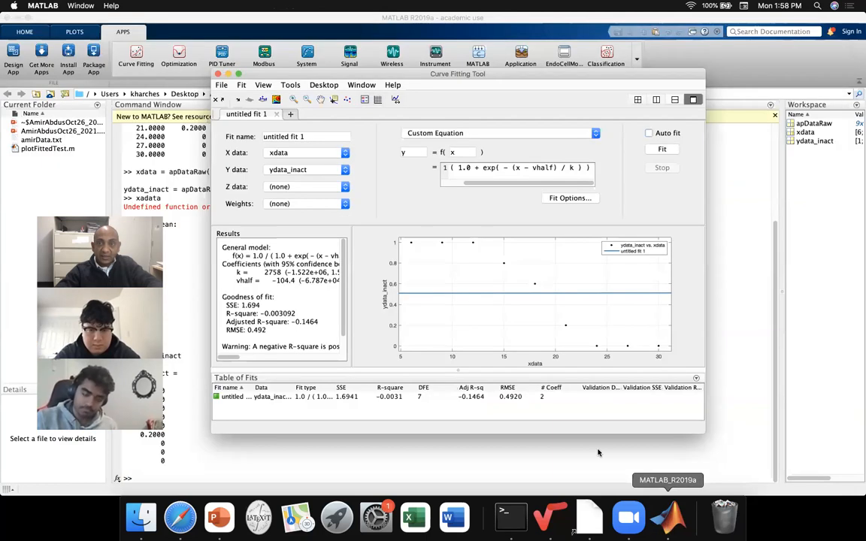
pyautogui.click(584, 200)
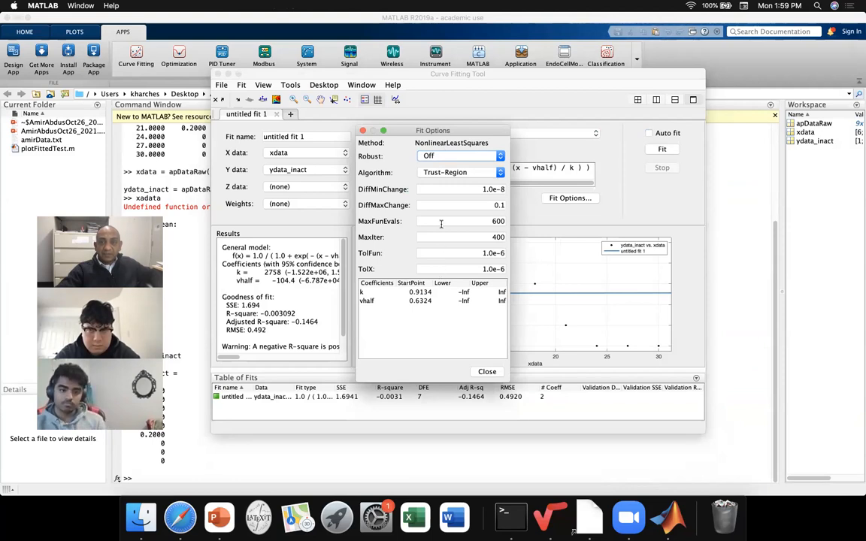
pyautogui.click(454, 174)
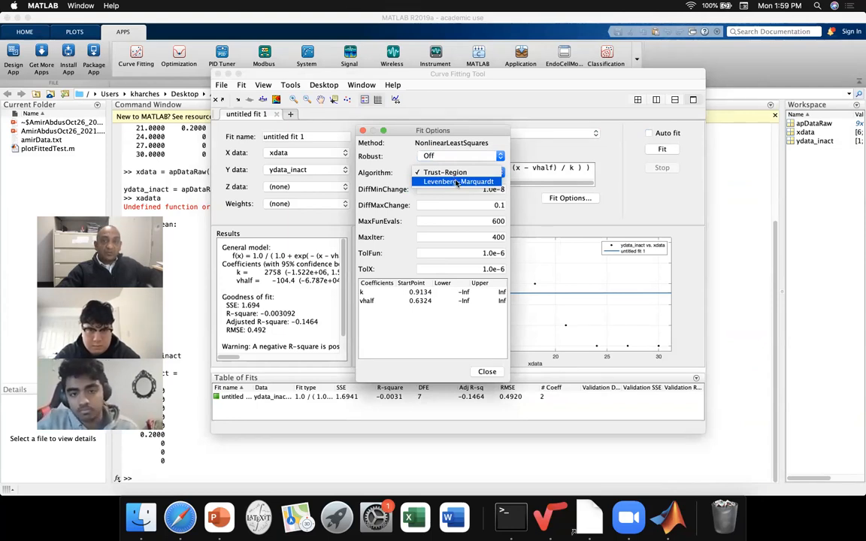
pyautogui.click(456, 183)
pyautogui.click(451, 156)
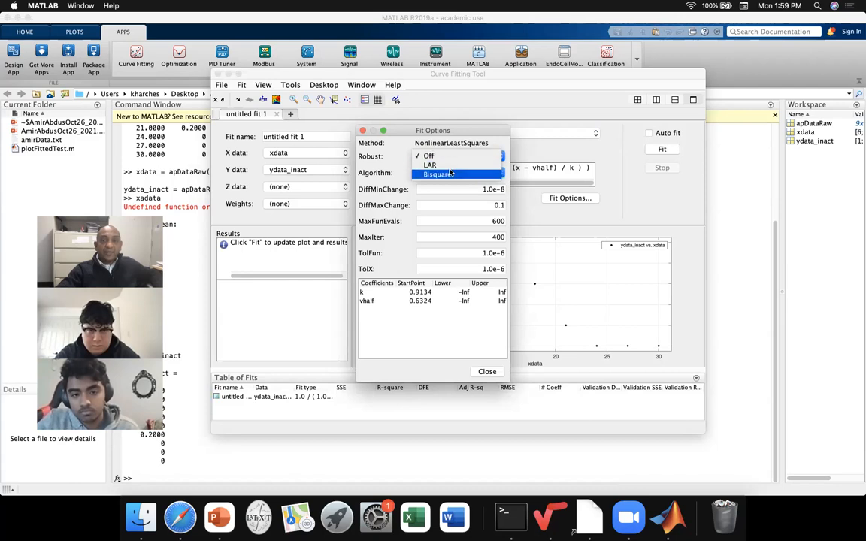
pyautogui.click(450, 174)
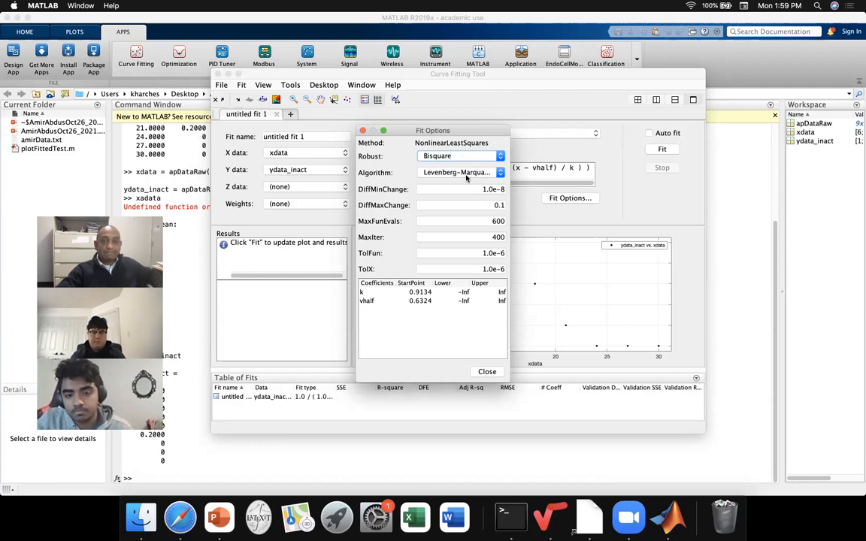
# Set the lower bound of coefficient k to -100 and its upper bound to -0.001
pyautogui.click(464, 293)
pyautogui.press('BackSpace')
pyautogui.write('-10')
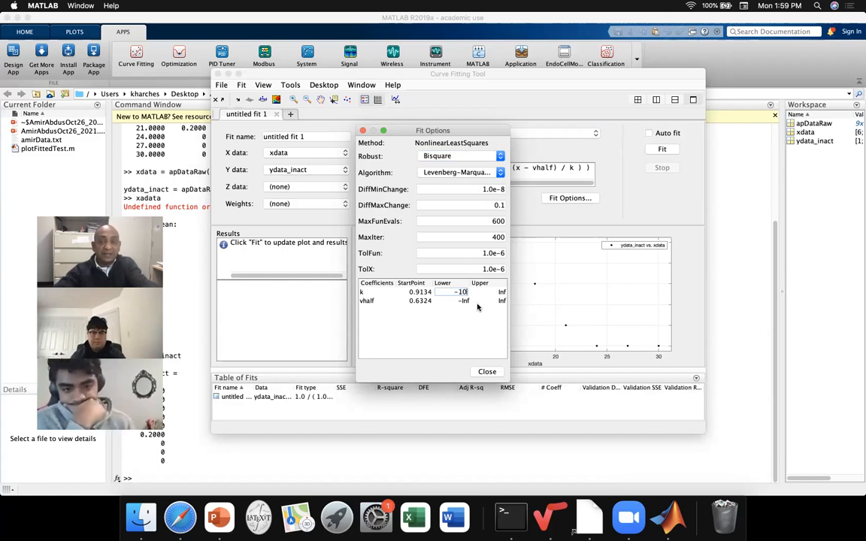
pyautogui.write('0')
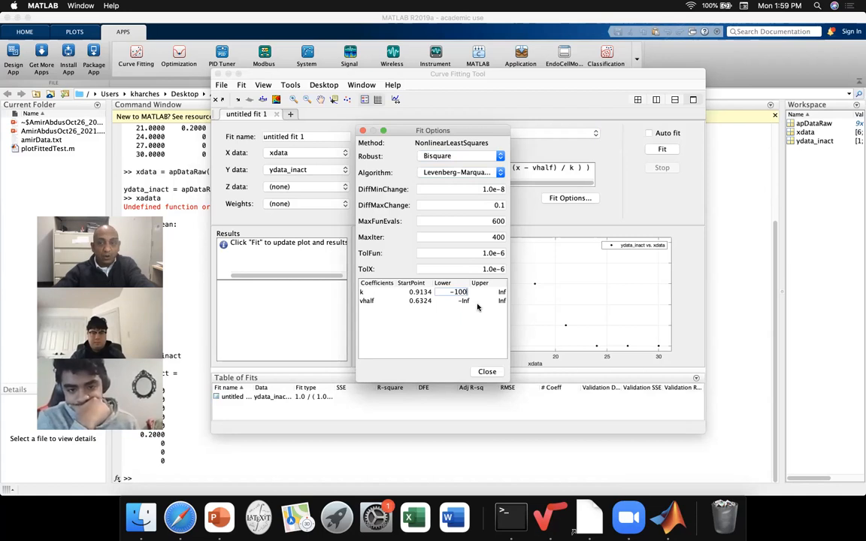
pyautogui.press('Return')
pyautogui.doubleClick(490, 292)
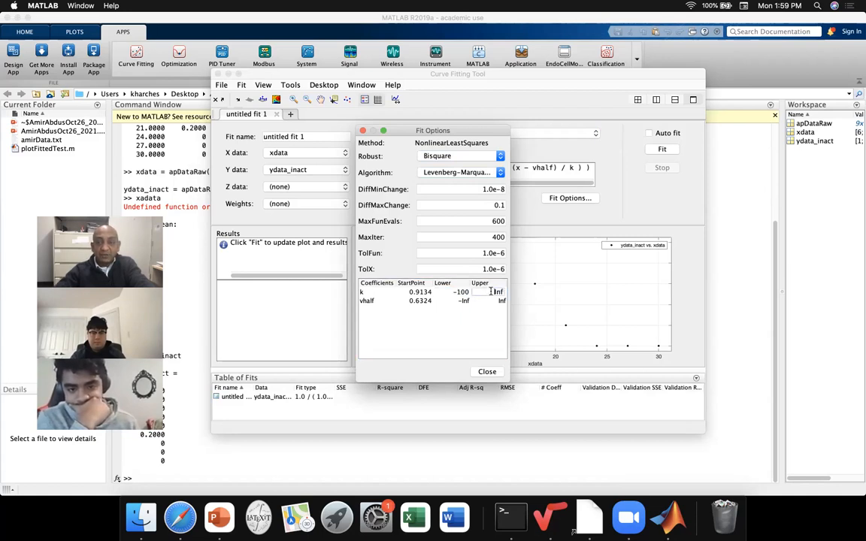
pyautogui.write('-0')
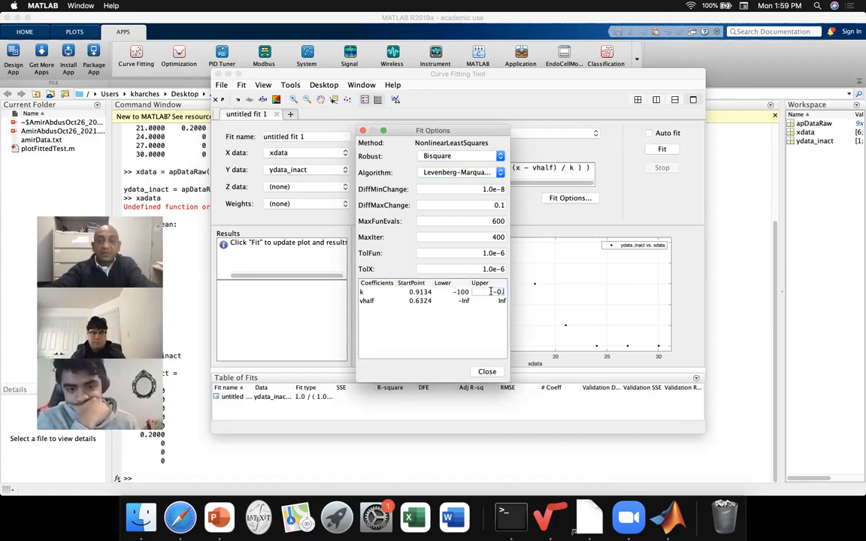
pyautogui.write('.001')
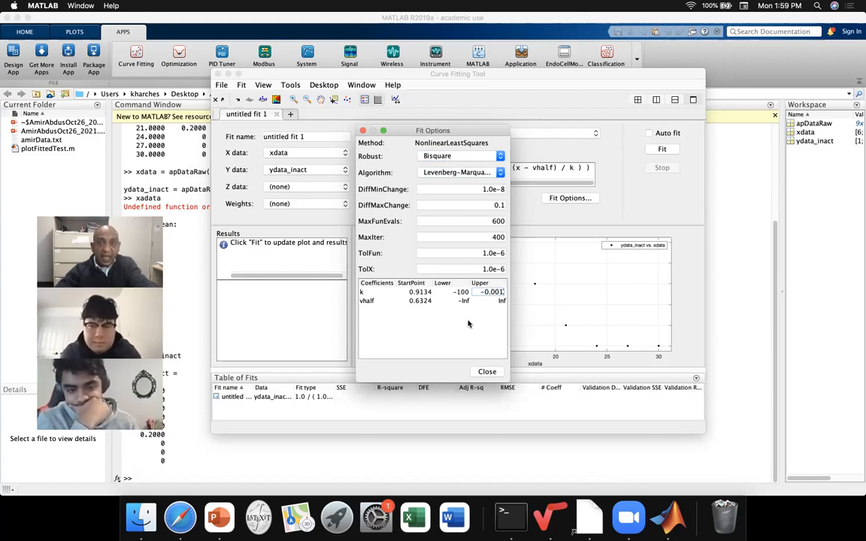
# Set the lower bound of coefficient vhalf to 0 and its upper bound to 40
pyautogui.click(461, 300)
pyautogui.press('BackSpace')
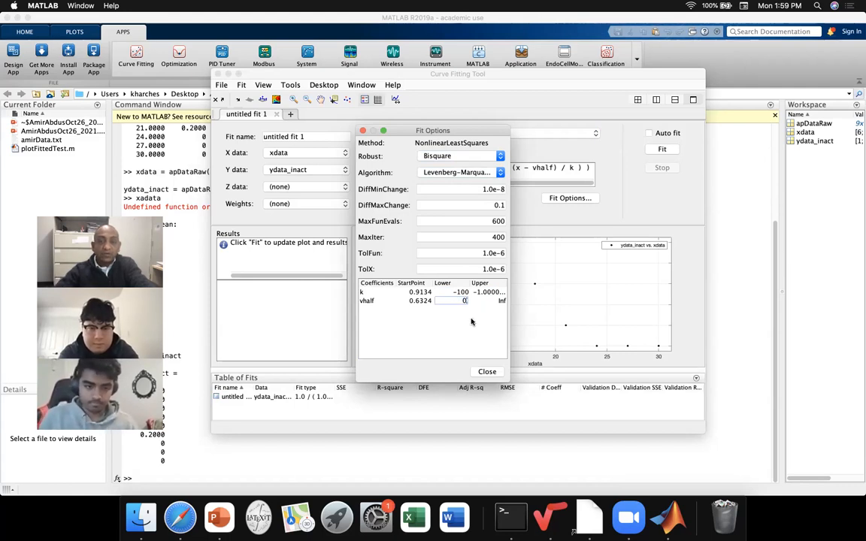
pyautogui.click(498, 301)
pyautogui.write('40')
pyautogui.press('Return')
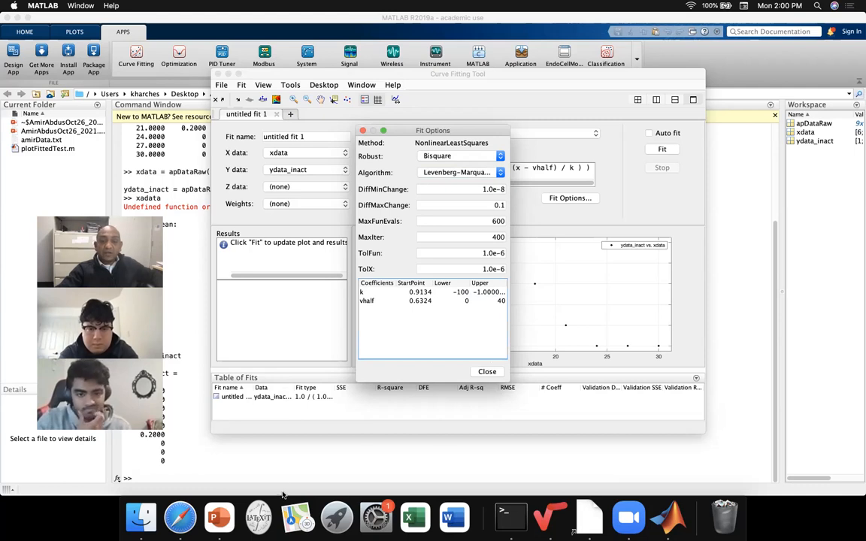
# Recheck the bounds instructions on the PowerPoint slide, then close the fit options in MATLAB and run the fit
pyautogui.click(218, 517)
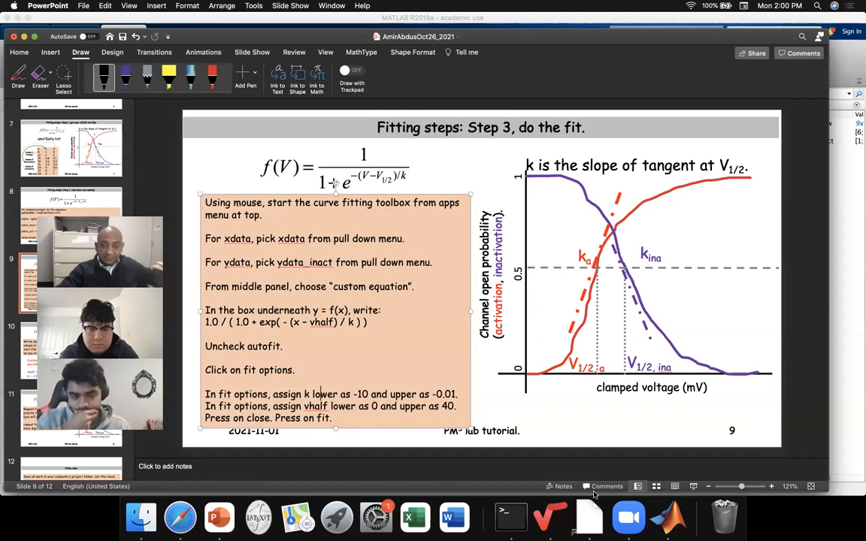
pyautogui.click(667, 519)
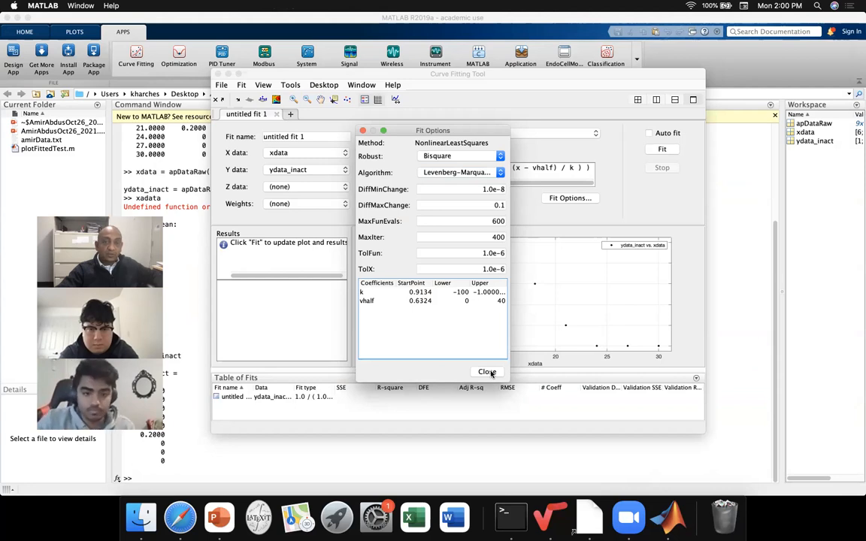
pyautogui.click(487, 372)
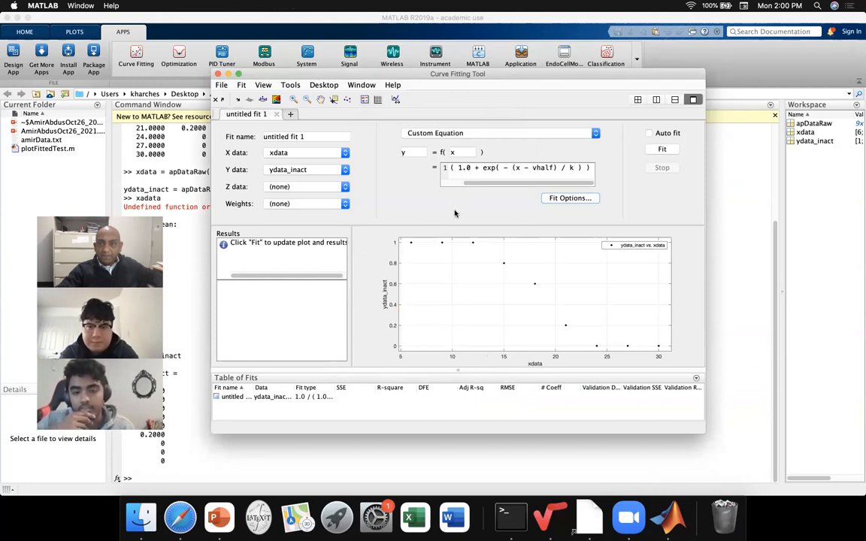
pyautogui.click(668, 150)
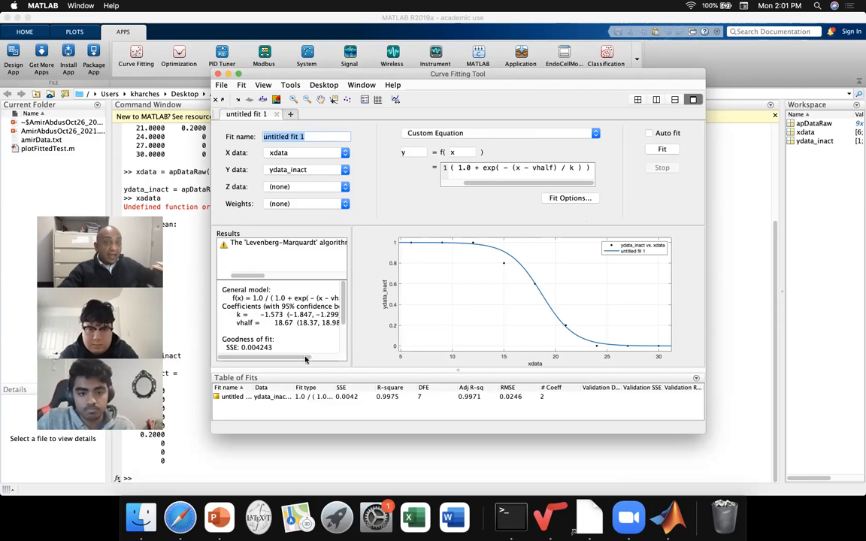
# Read slide 10 in PowerPoint about recording vhalf and k, then examine both coefficients in MATLAB's fit results
pyautogui.click(219, 517)
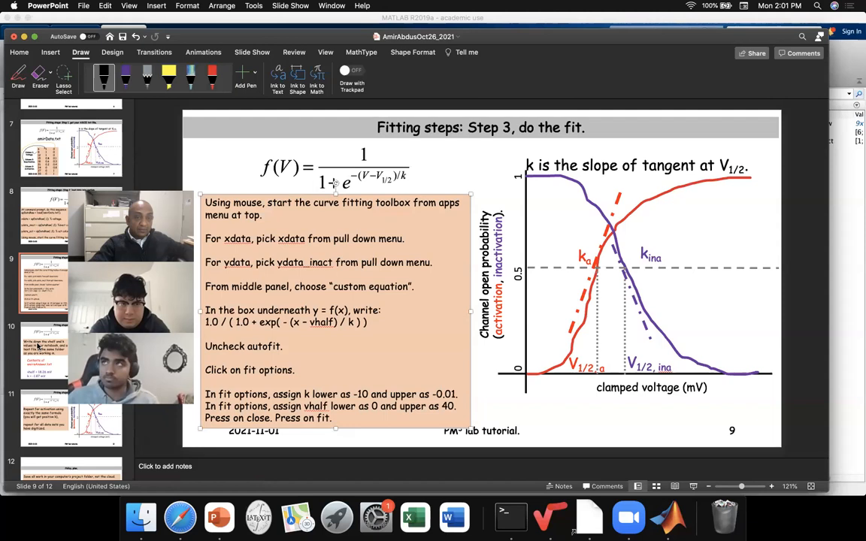
pyautogui.click(37, 346)
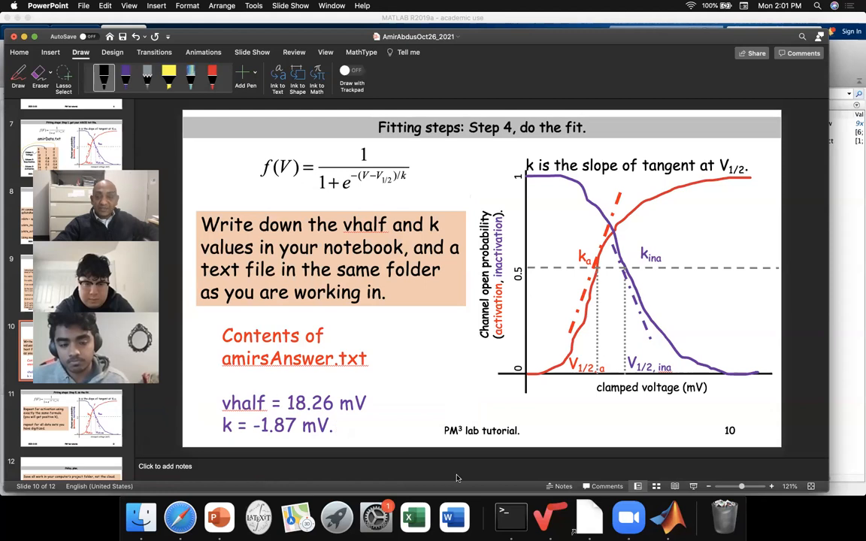
pyautogui.click(678, 526)
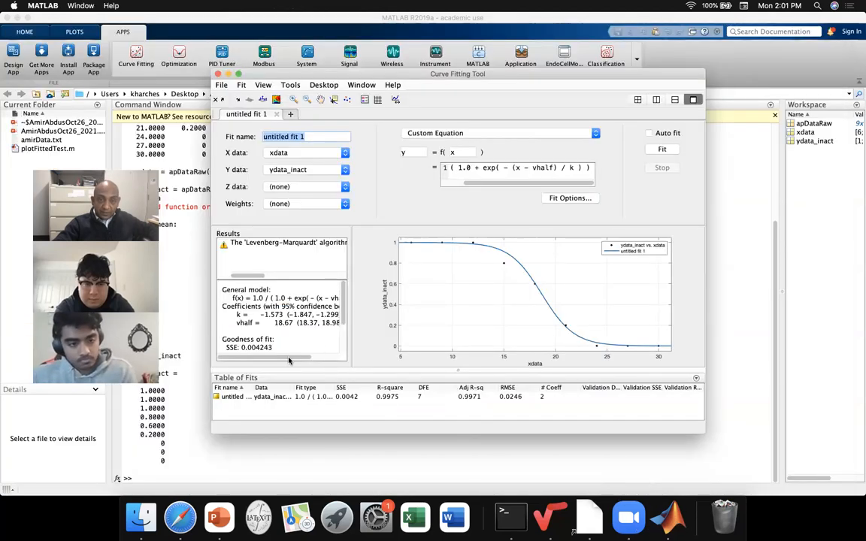
pyautogui.hscroll(5, 323, 352)
pyautogui.moveTo(324, 358); pyautogui.dragTo(286, 354)
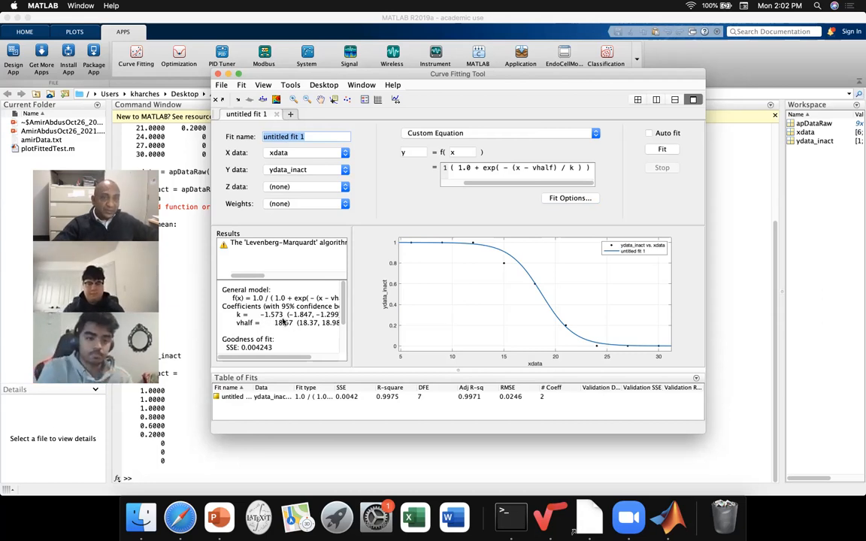
# Close the Curve Fitting Tool without saving the session, check slide 11 in PowerPoint, and return to MATLAB
pyautogui.click(218, 75)
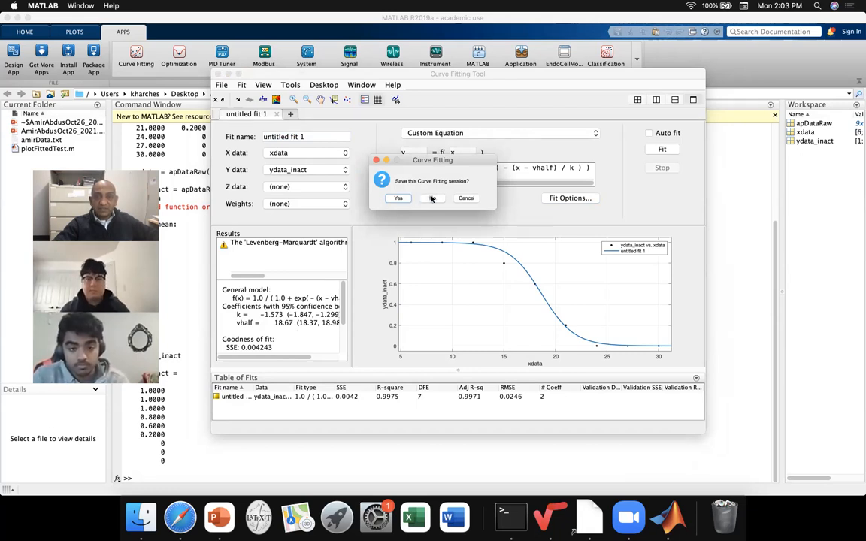
pyautogui.click(432, 199)
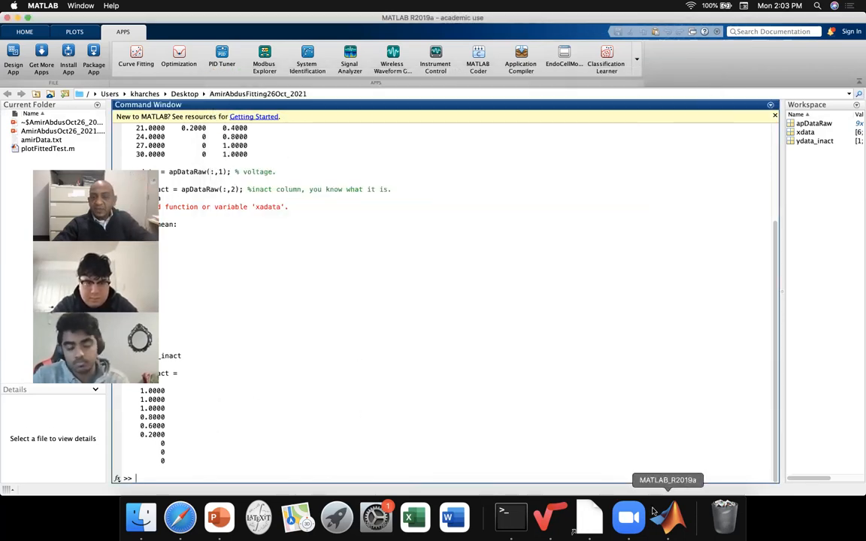
pyautogui.click(218, 517)
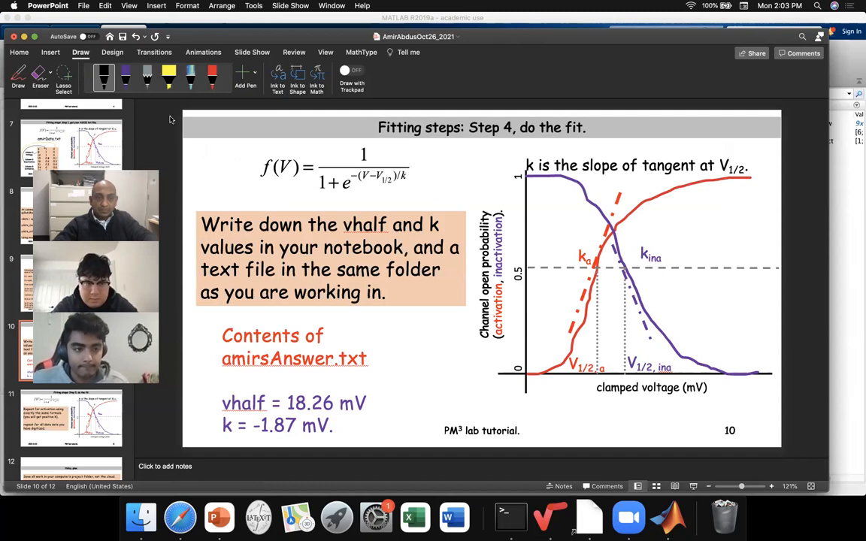
pyautogui.click(41, 414)
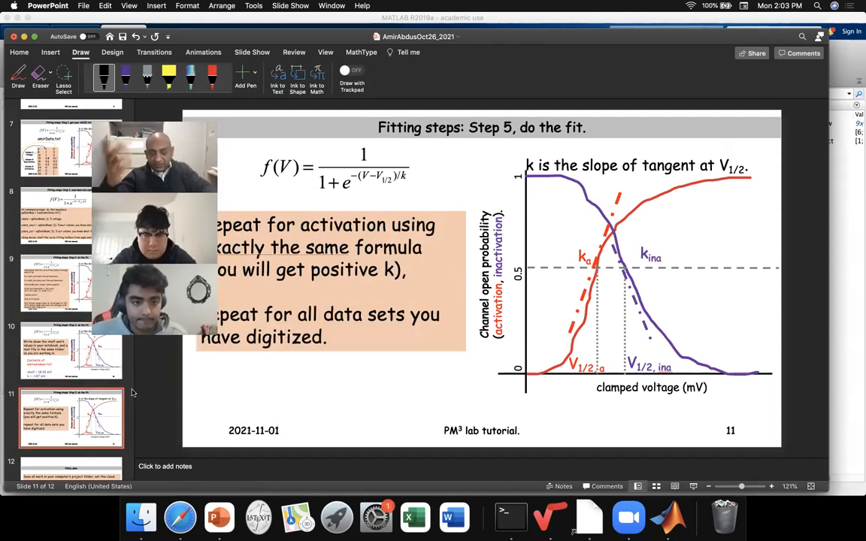
pyautogui.click(667, 517)
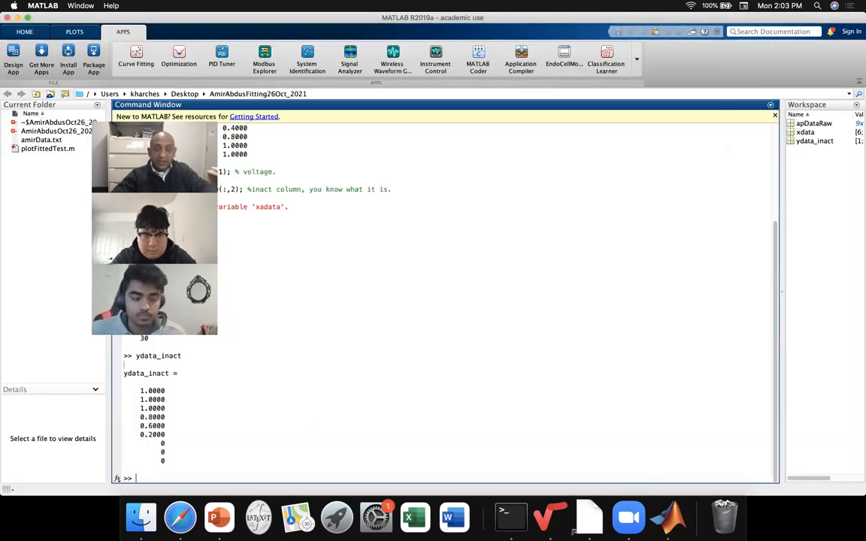
# Switch to gedit, bring up plotFittedTest.m, and undo its unsaved edit on the data-loading line
pyautogui.click(588, 516)
pyautogui.click(369, 178)
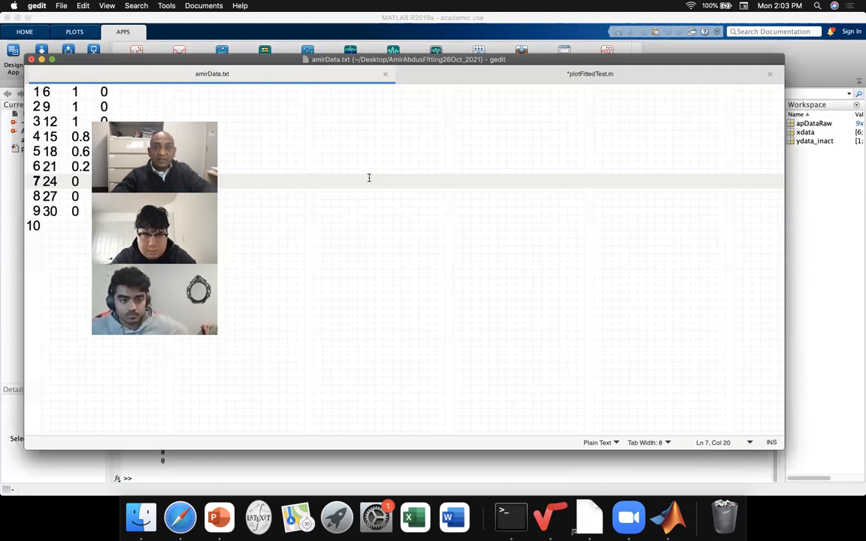
pyautogui.click(507, 73)
pyautogui.moveTo(188, 113); pyautogui.dragTo(577, 3)
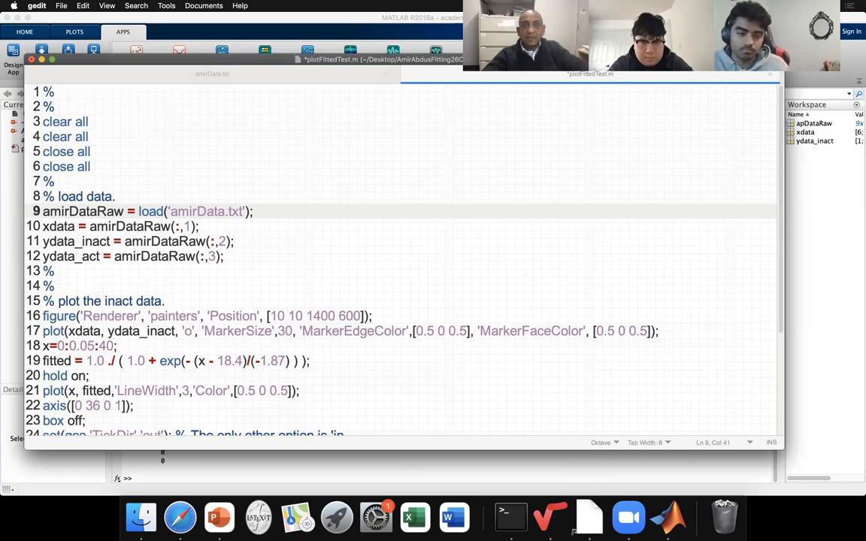
pyautogui.click(415, 68)
pyautogui.moveTo(415, 61); pyautogui.dragTo(409, 88)
pyautogui.hotkey('ctrl', 'z')
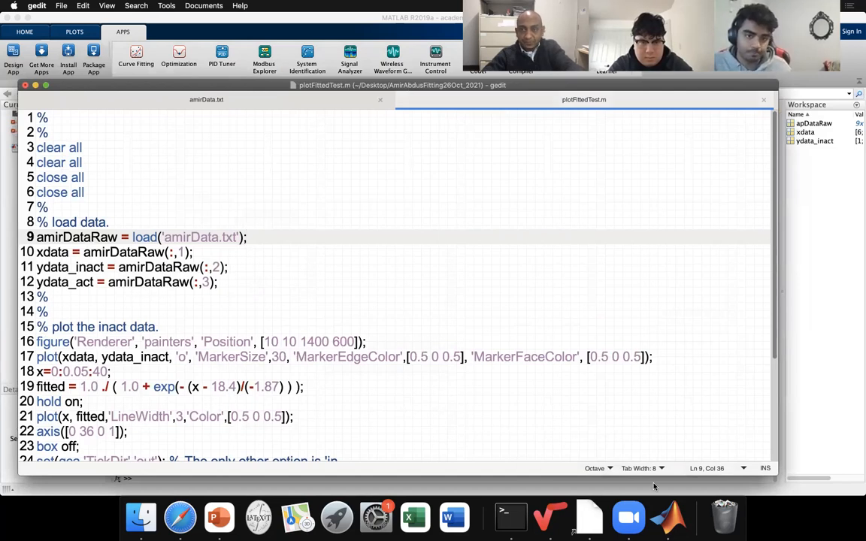
# Switch to MATLAB and run the plotFittedTest script from the Command Window
pyautogui.click(667, 517)
pyautogui.click(544, 364)
pyautogui.write('plotFi')
pyautogui.press('Tab')
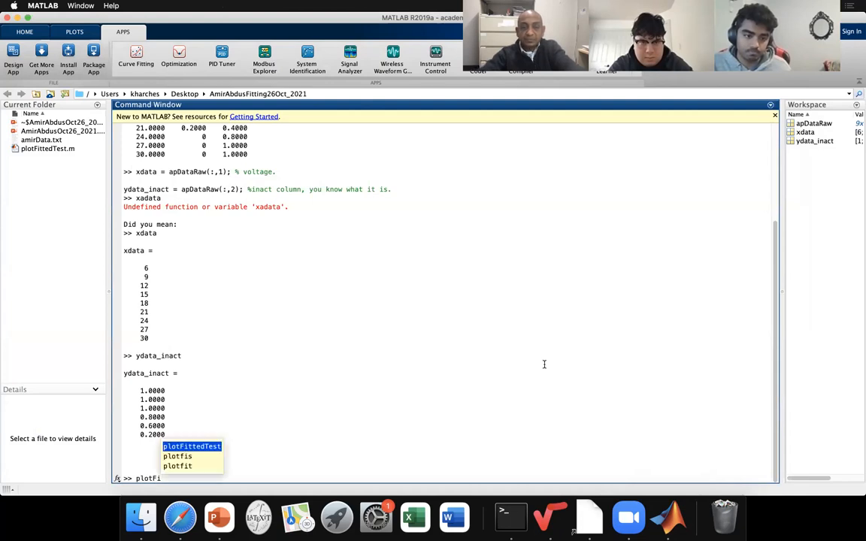
pyautogui.press('Return')
pyautogui.press('Return')
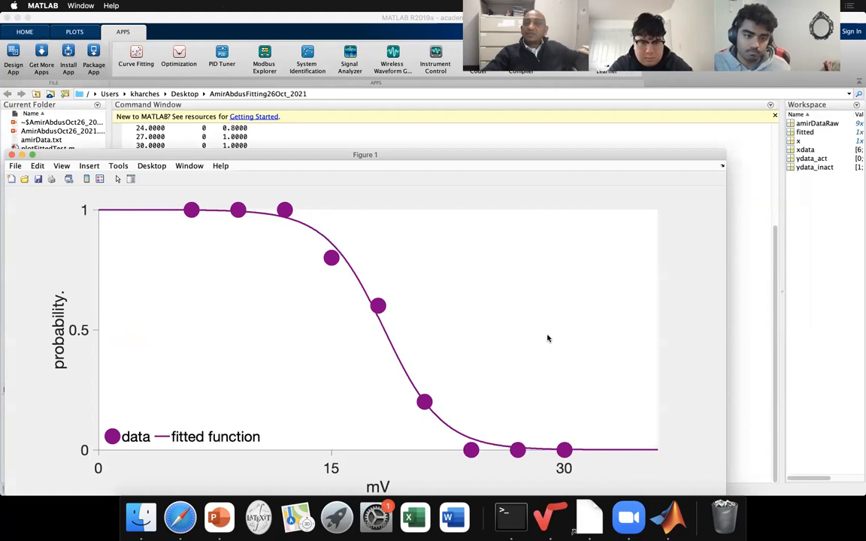
# Examine how the fitted function follows the inactivation data points in Figure 1, then close the figure
pyautogui.moveTo(567, 157); pyautogui.dragTo(604, 118)
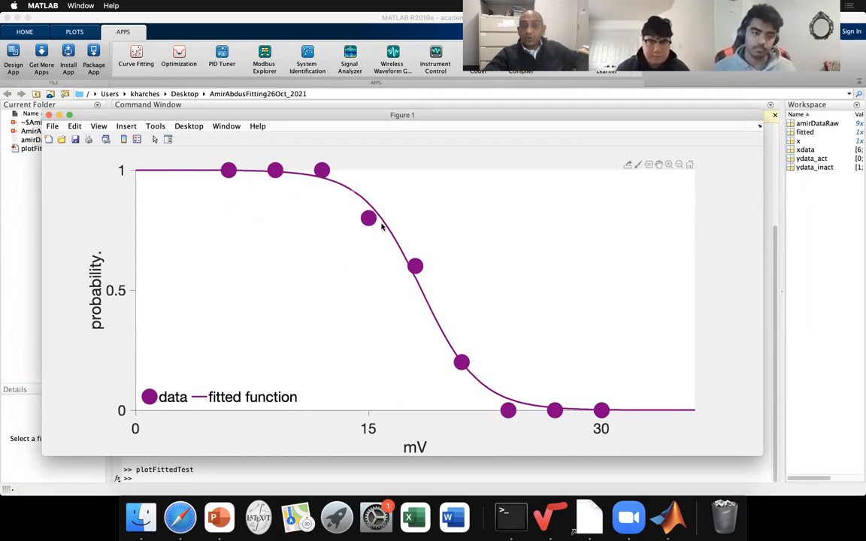
pyautogui.moveTo(381, 228)
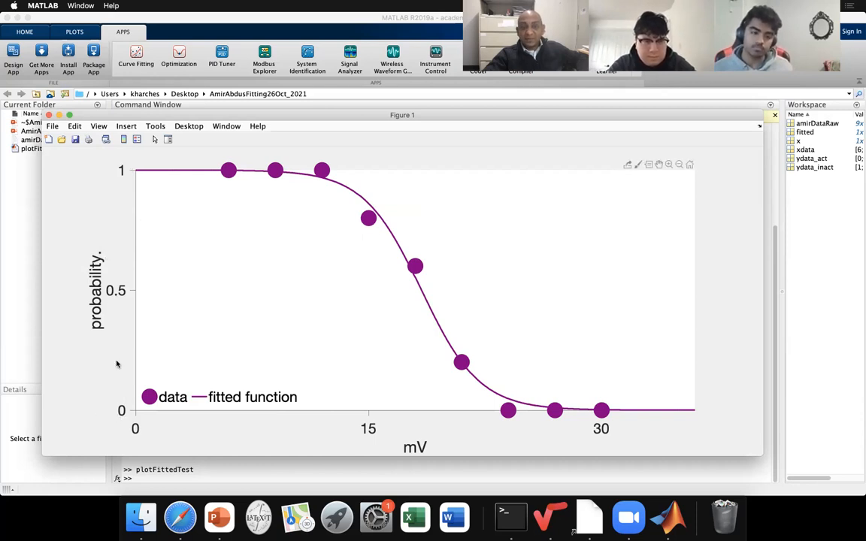
pyautogui.moveTo(413, 309); pyautogui.dragTo(417, 399)
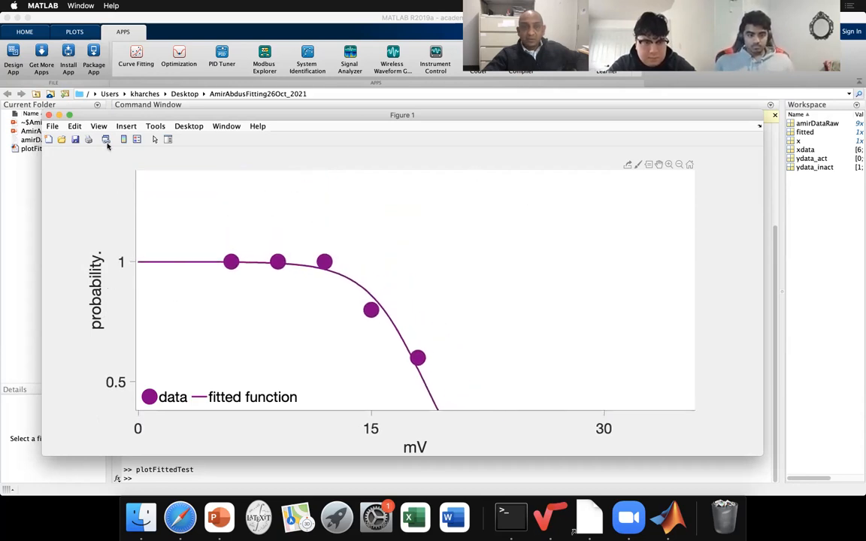
pyautogui.click(48, 115)
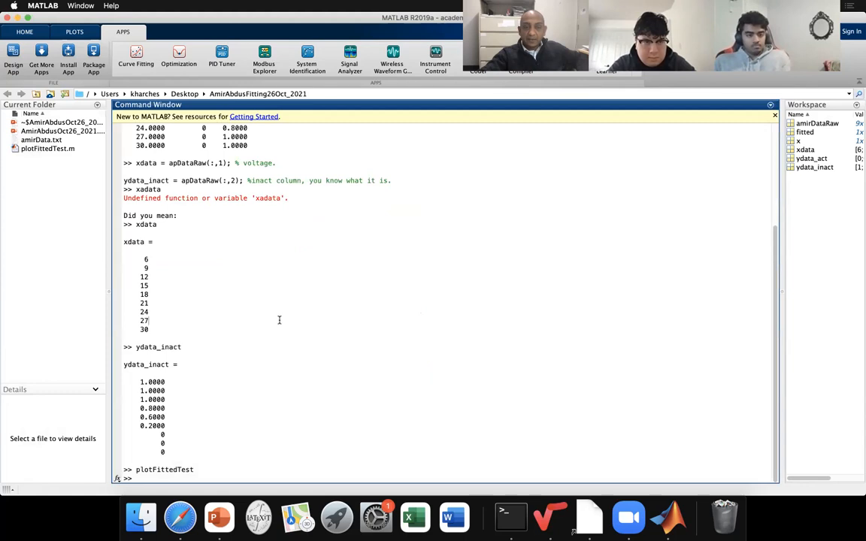
# Run the plotFittedTest script again, look over the file-saving options for Figure 1, and close the figure without saving
pyautogui.press('Up')
pyautogui.press('Return')
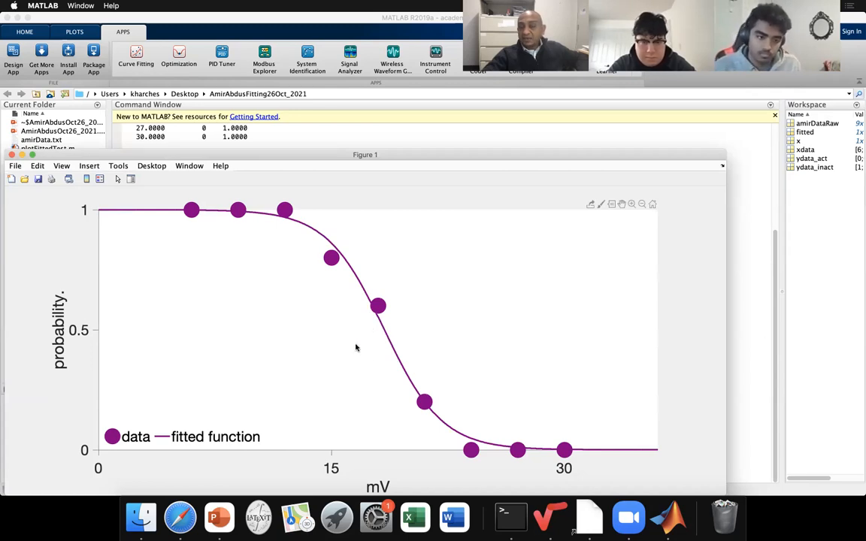
pyautogui.moveTo(403, 155); pyautogui.dragTo(449, 86)
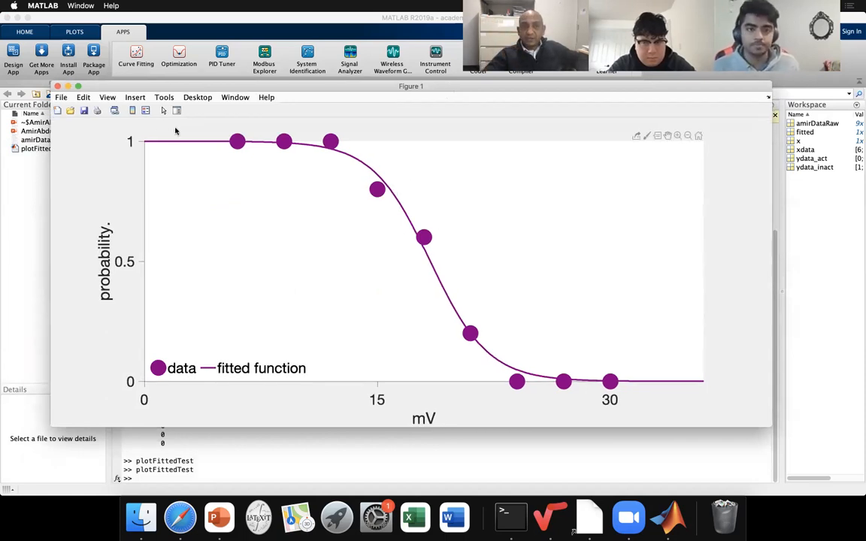
pyautogui.click(62, 98)
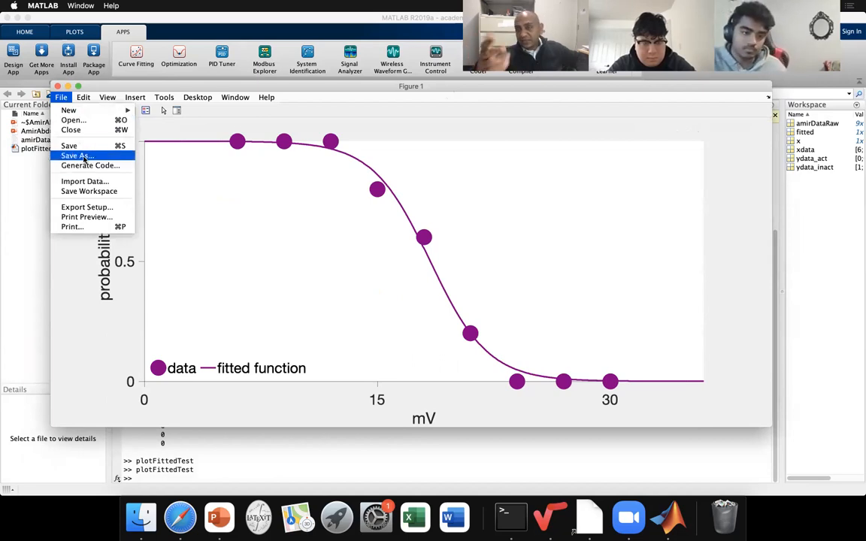
pyautogui.click(231, 80)
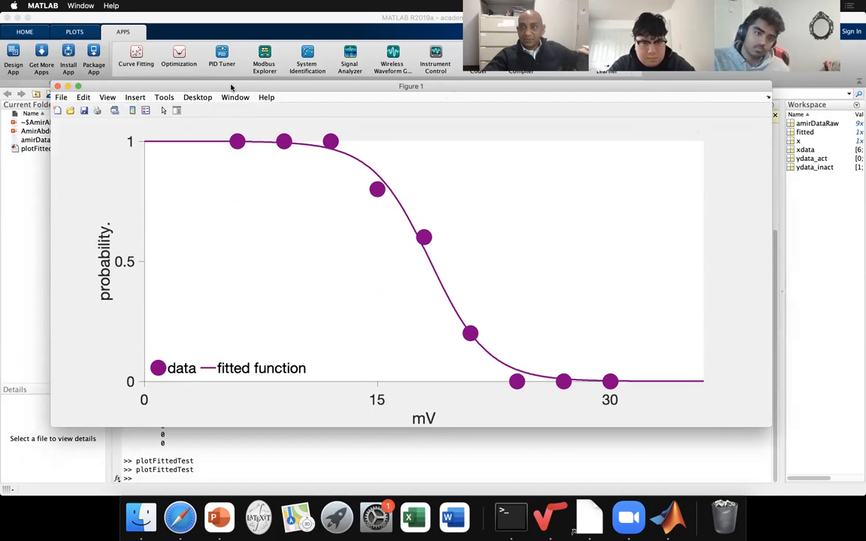
pyautogui.click(58, 87)
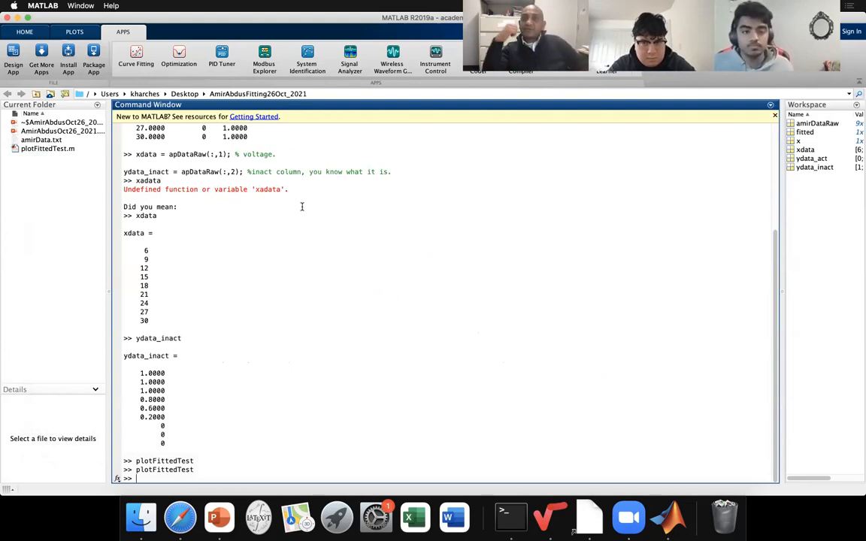
# Switch to PowerPoint and bring up slide 7 on getting the ASCII txt file with the amirData.txt columns
pyautogui.press('super+Tab')
pyautogui.press('super+Tab')
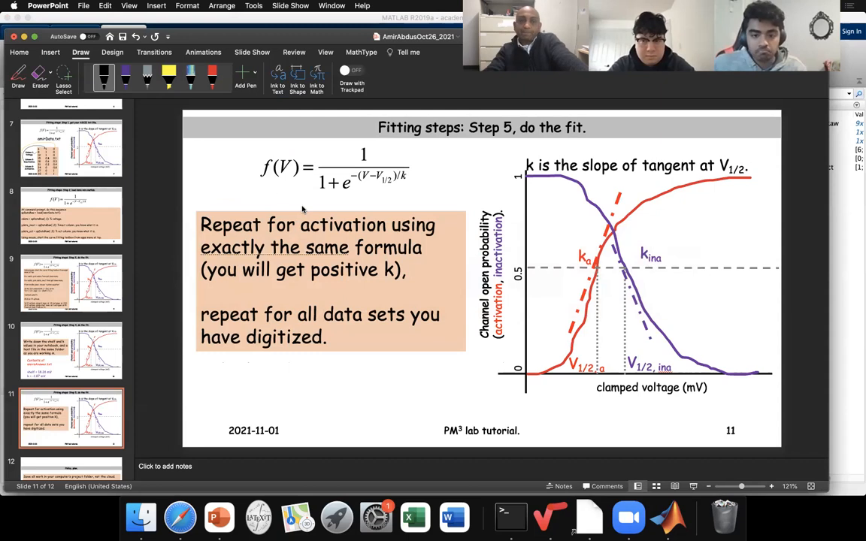
pyautogui.click(79, 154)
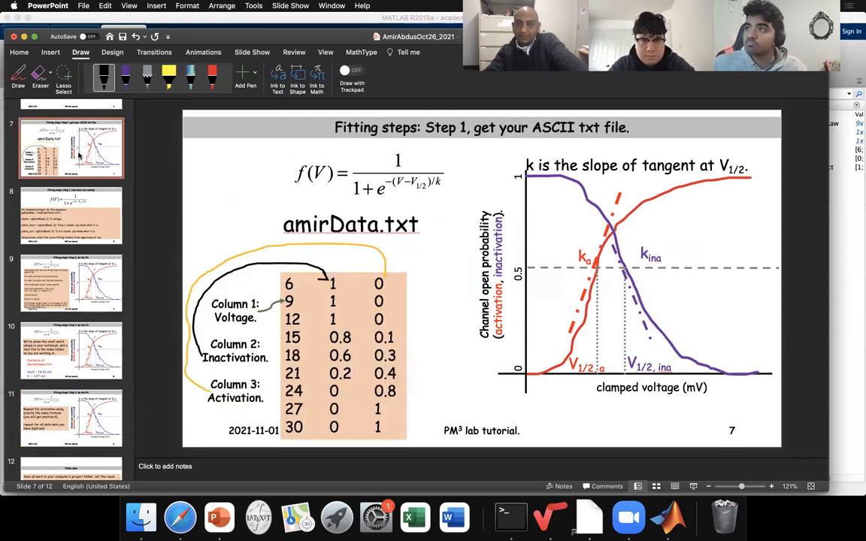